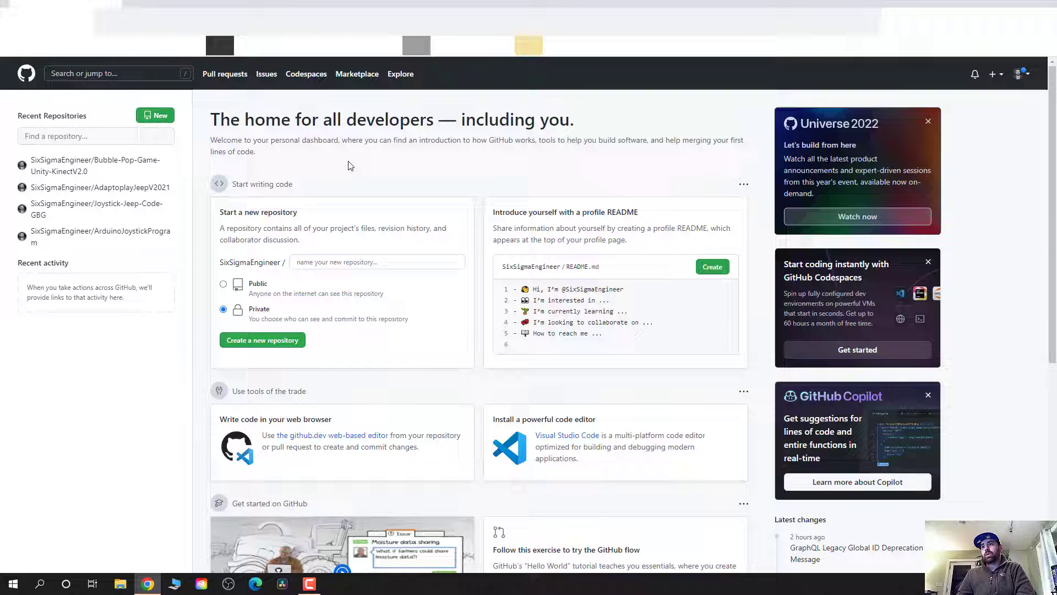
Open the Bubble-Pop-Game-Unity-KinectV2.0 repository and save it as a ZIP download
{"action": "left_click", "coordinate": [138, 165]}
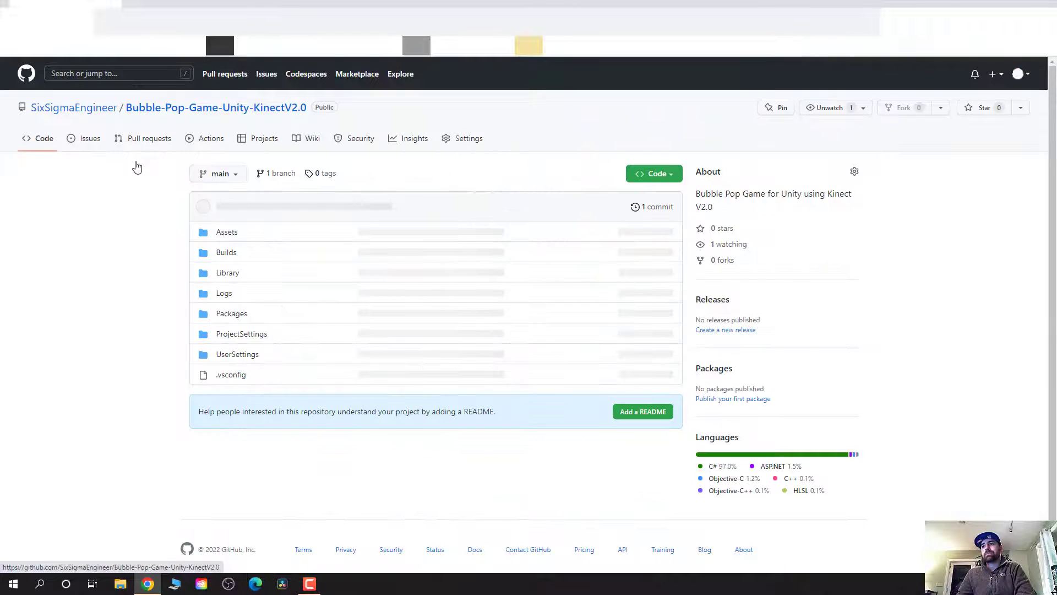
{"action": "left_click", "coordinate": [679, 175]}
{"action": "left_click", "coordinate": [526, 350]}
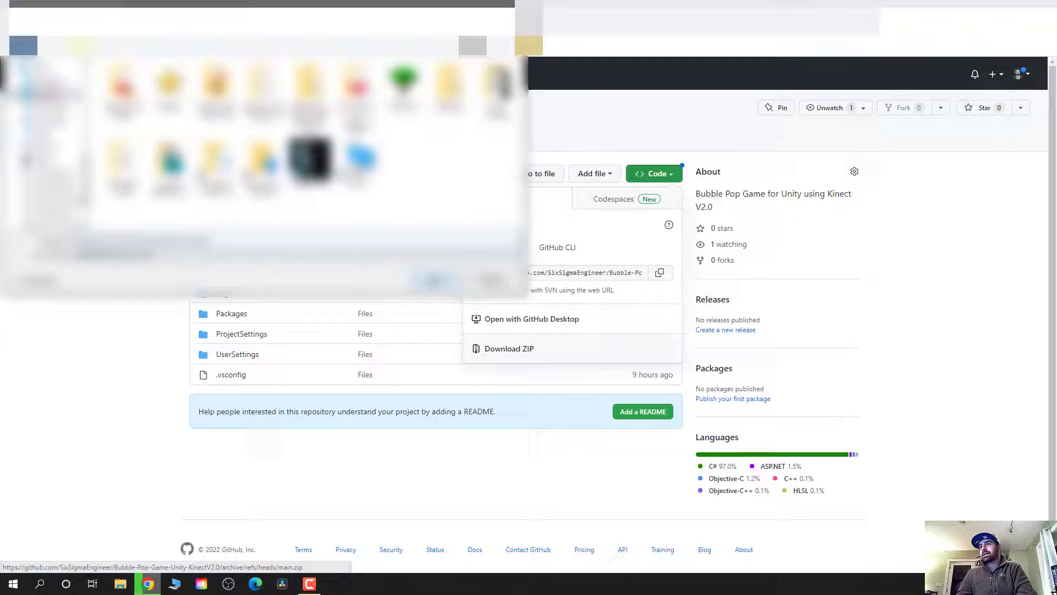
{"action": "key", "text": "Return"}
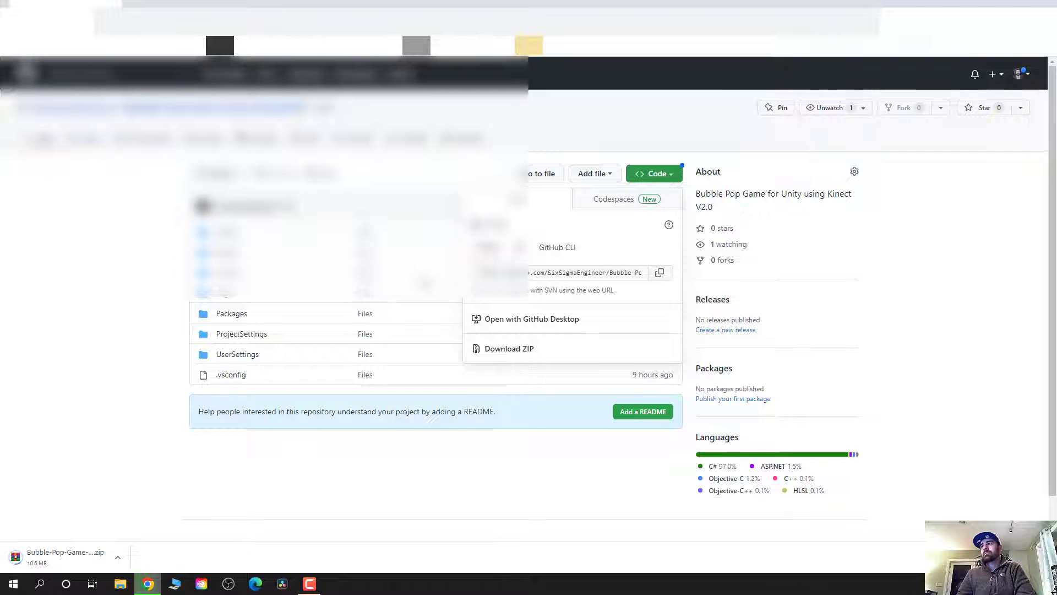
Search the web for 'unity' in a new tab and open the Unity homepage
{"action": "key", "text": "ctrl+t"}
{"action": "type", "text": "u"}
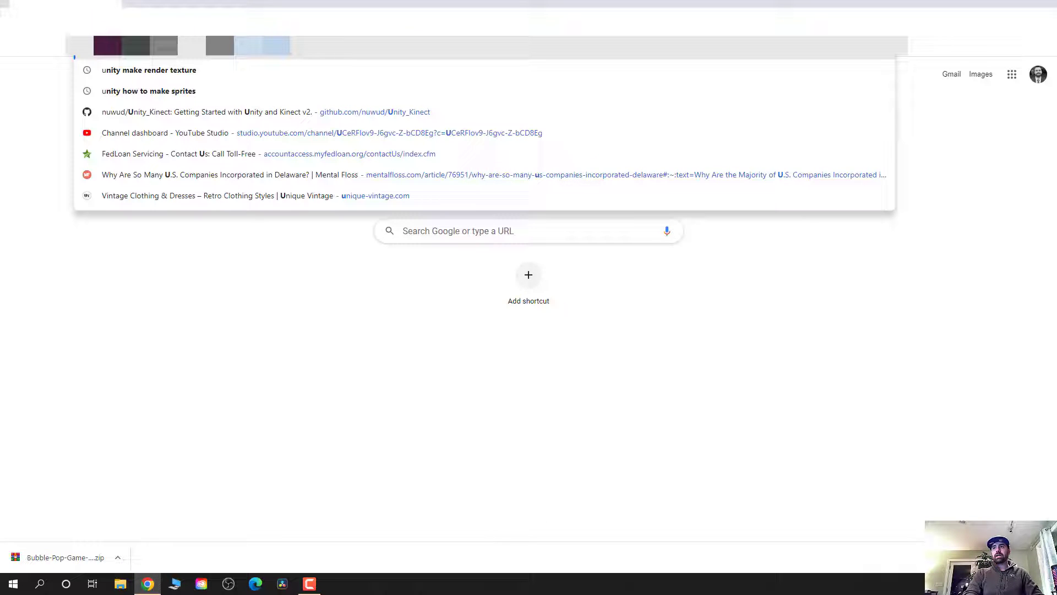
{"action": "type", "text": "nity"}
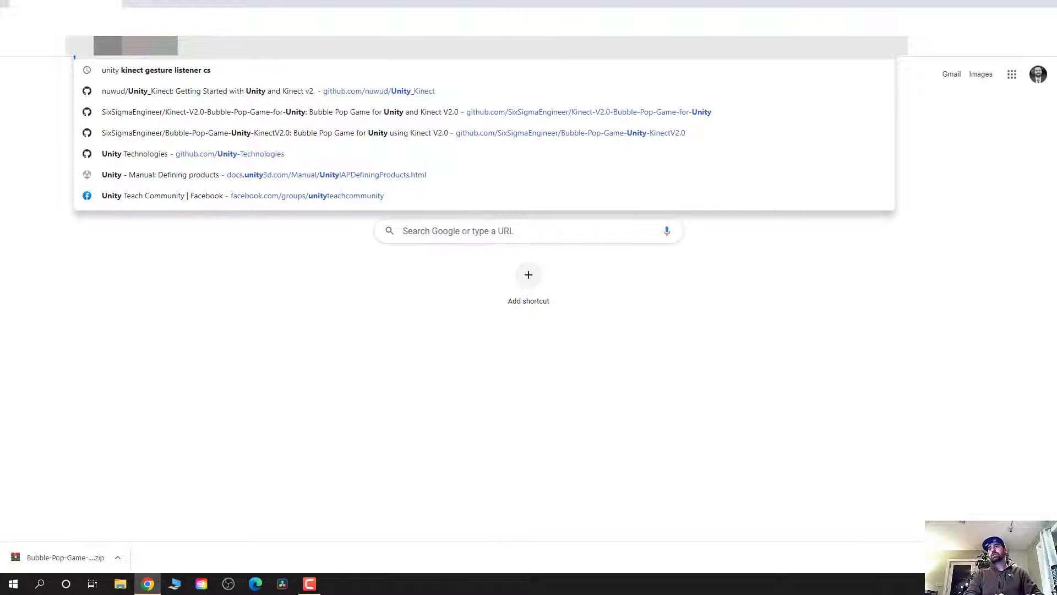
{"action": "key", "text": "Return"}
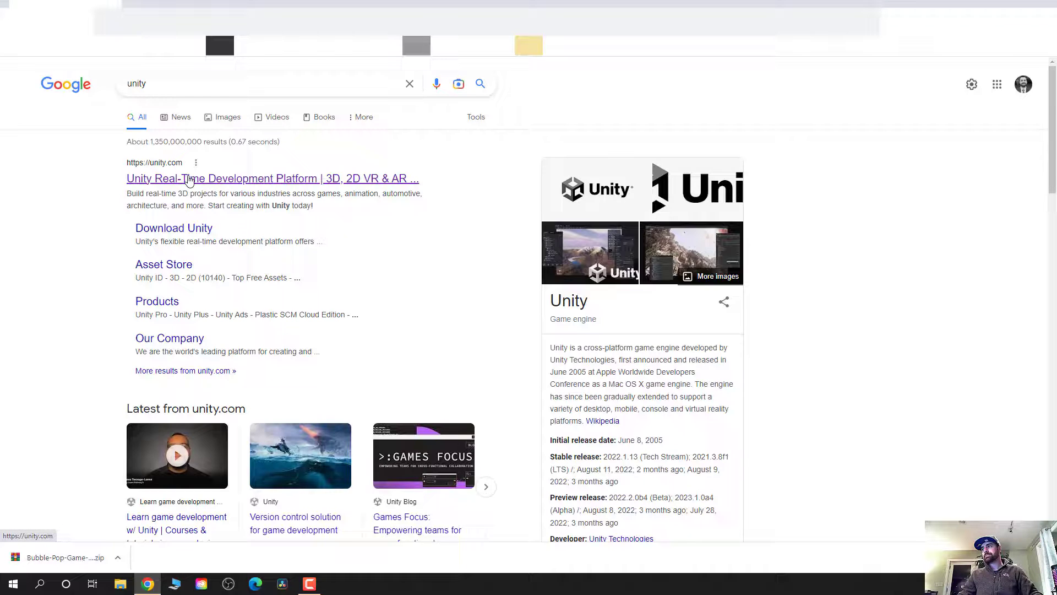
{"action": "left_click", "coordinate": [189, 179]}
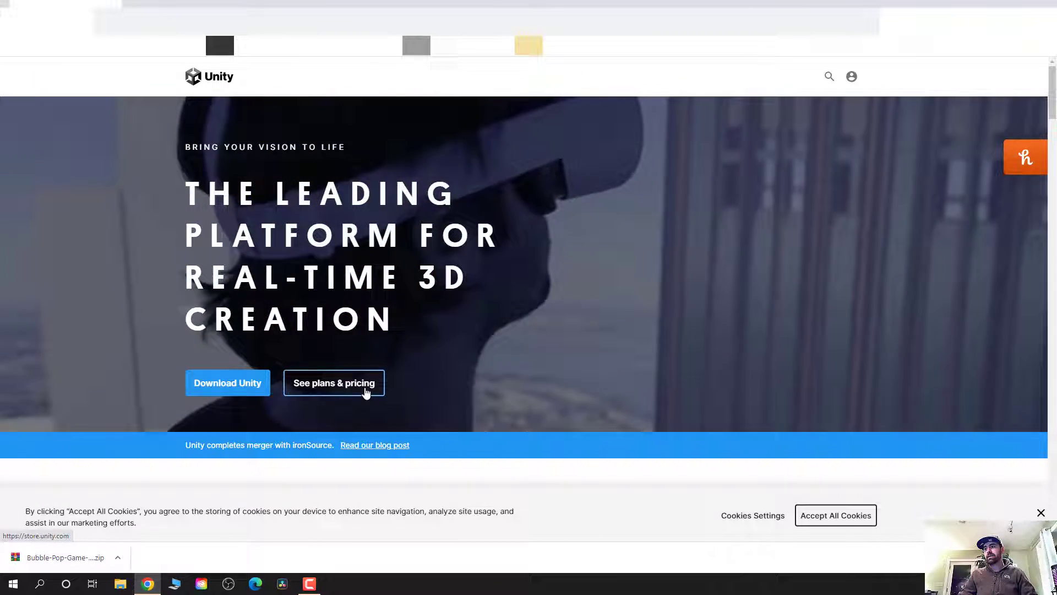
Browse Unity's plans and pricing page
{"action": "left_click", "coordinate": [363, 389]}
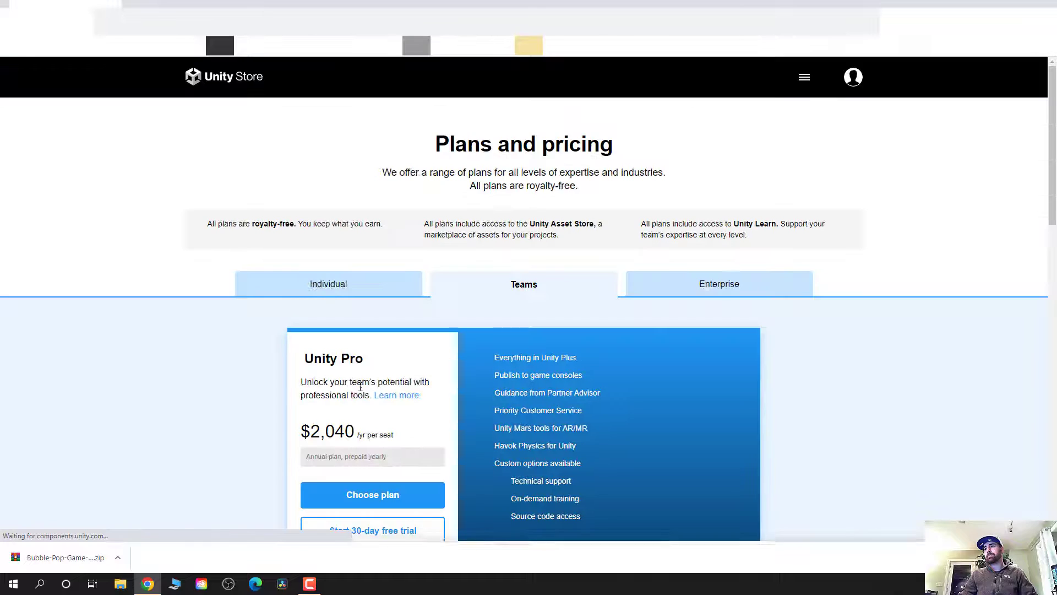
{"action": "scroll", "coordinate": [359, 389], "scroll_direction": "down", "scroll_amount": 5}
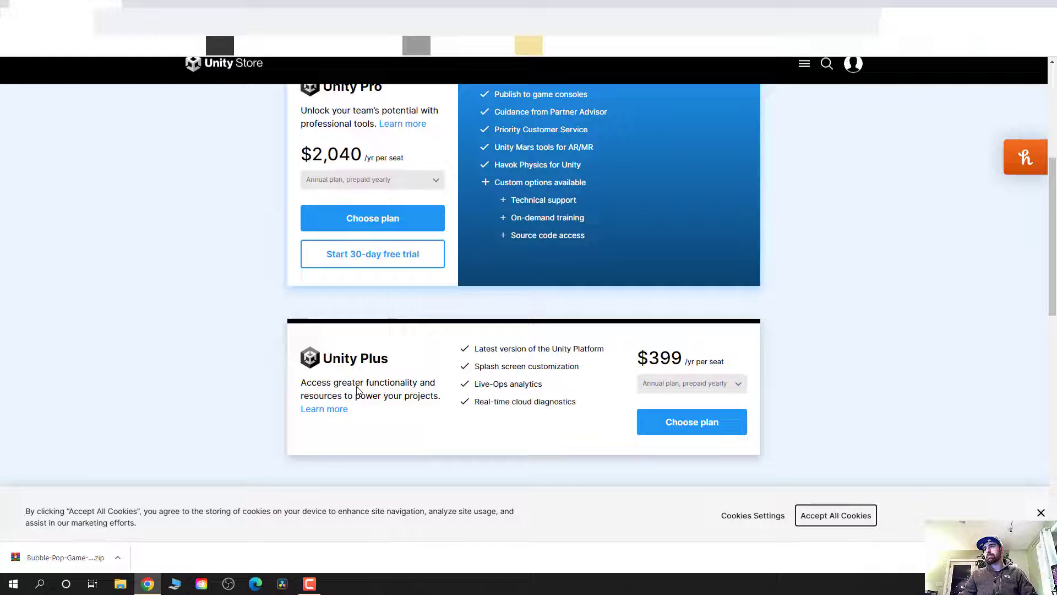
{"action": "scroll", "coordinate": [356, 390], "scroll_direction": "up", "scroll_amount": 2}
{"action": "scroll", "coordinate": [356, 390], "scroll_direction": "down", "scroll_amount": 7}
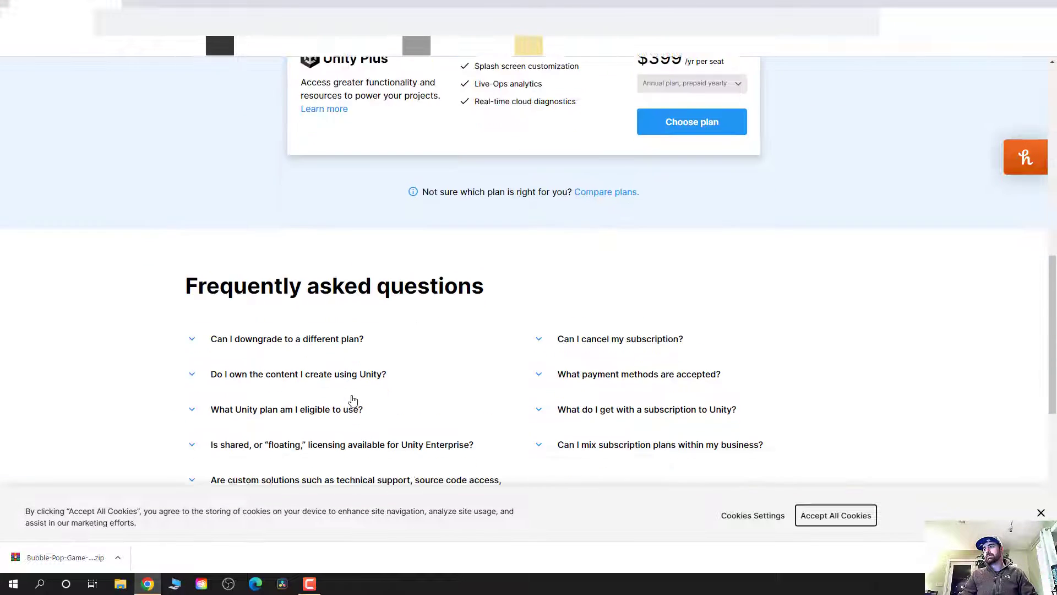
{"action": "scroll", "coordinate": [353, 400], "scroll_direction": "down", "scroll_amount": 6}
{"action": "scroll", "coordinate": [352, 399], "scroll_direction": "up", "scroll_amount": 10}
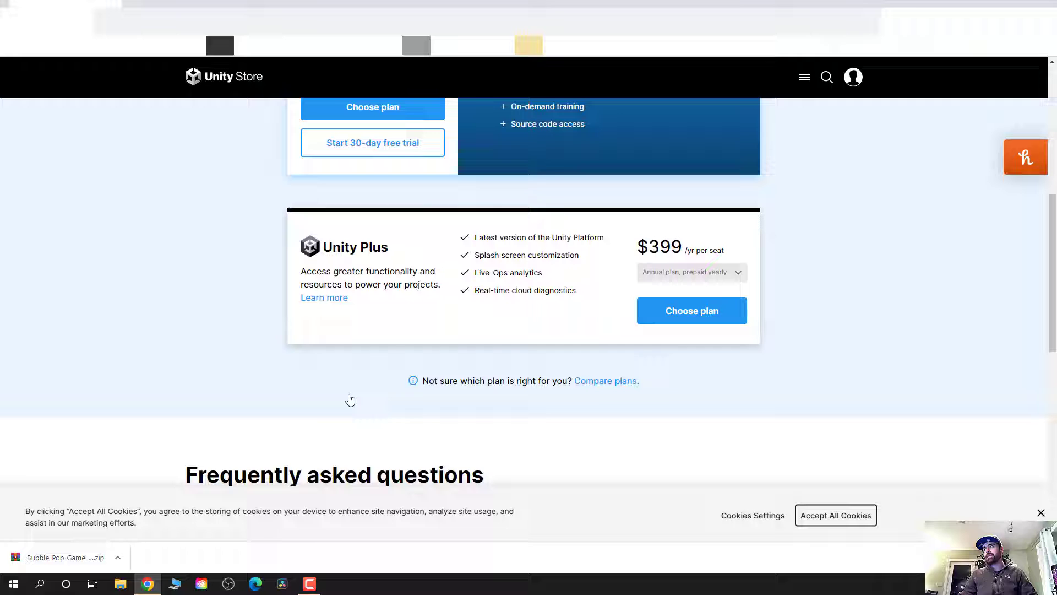
View the full Personal, Plus, Pro and Enterprise plan comparison table
{"action": "left_click", "coordinate": [591, 386]}
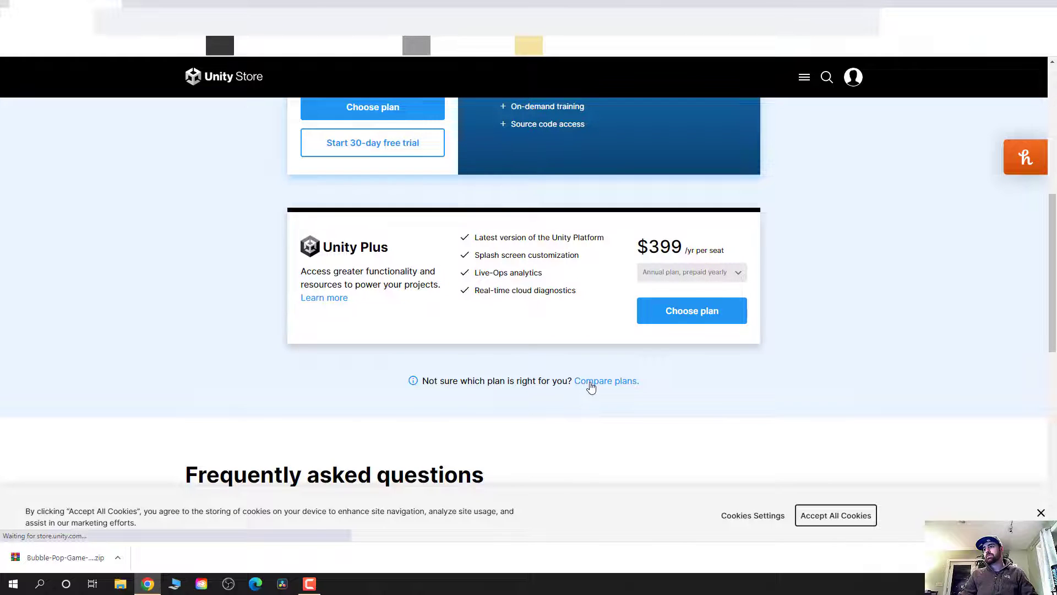
{"action": "scroll", "coordinate": [557, 352], "scroll_direction": "down", "scroll_amount": 2}
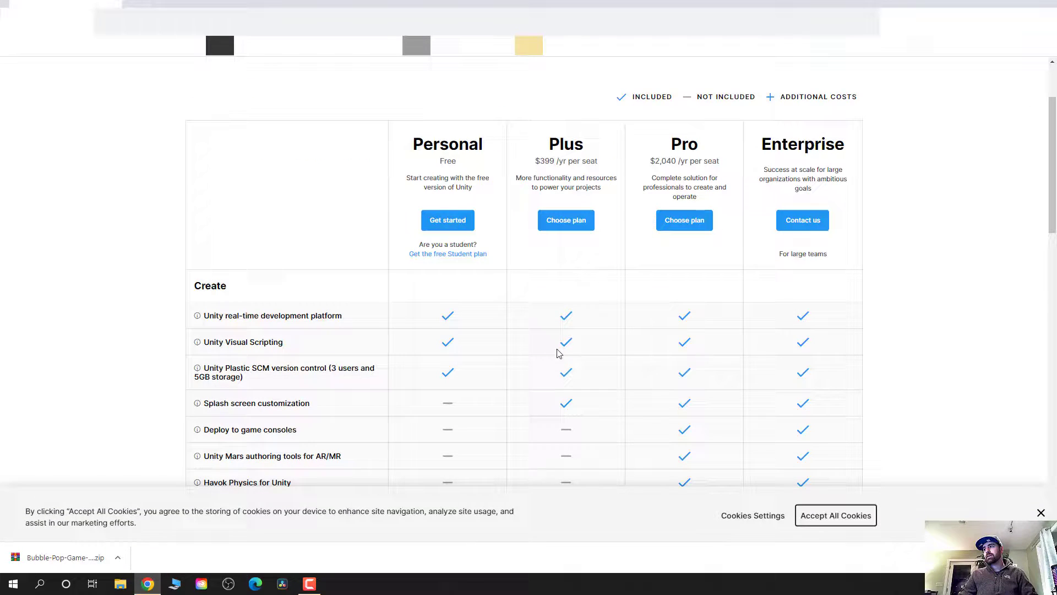
{"action": "scroll", "coordinate": [514, 368], "scroll_direction": "down", "scroll_amount": 1}
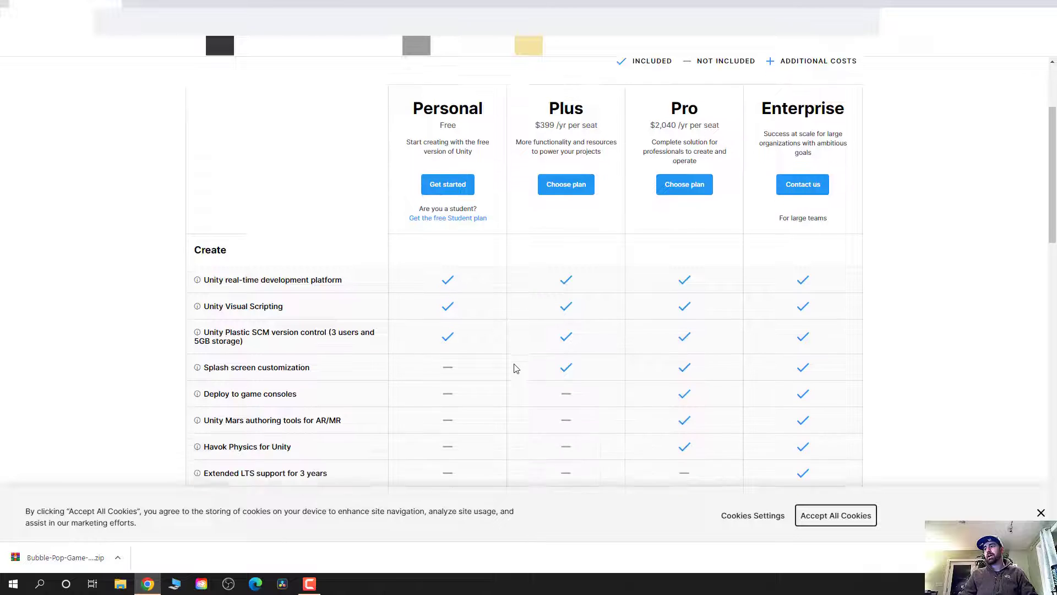
{"action": "scroll", "coordinate": [514, 368], "scroll_direction": "down", "scroll_amount": 3}
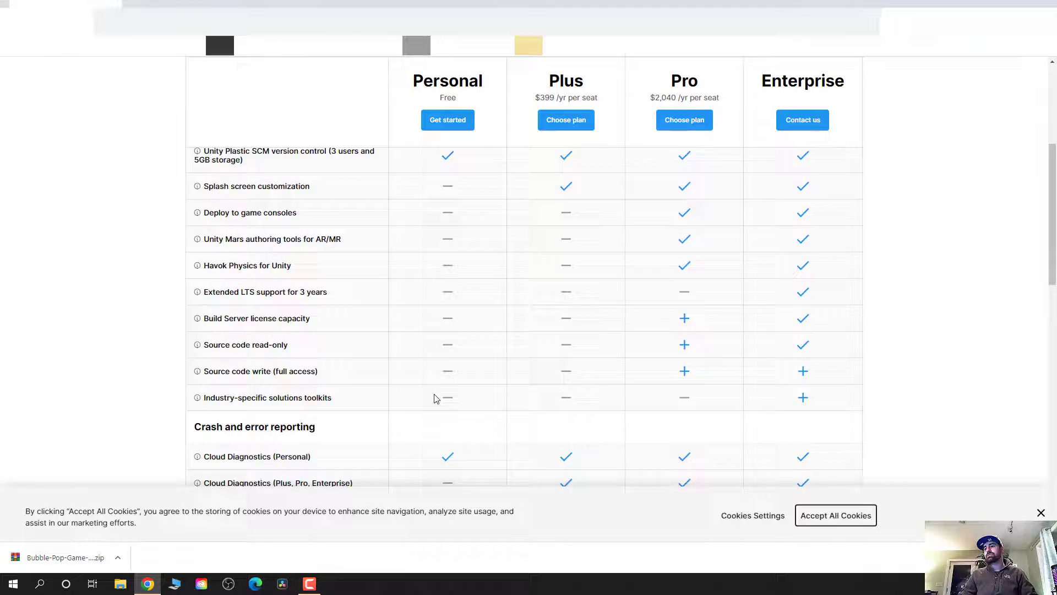
{"action": "scroll", "coordinate": [435, 398], "scroll_direction": "down", "scroll_amount": 9}
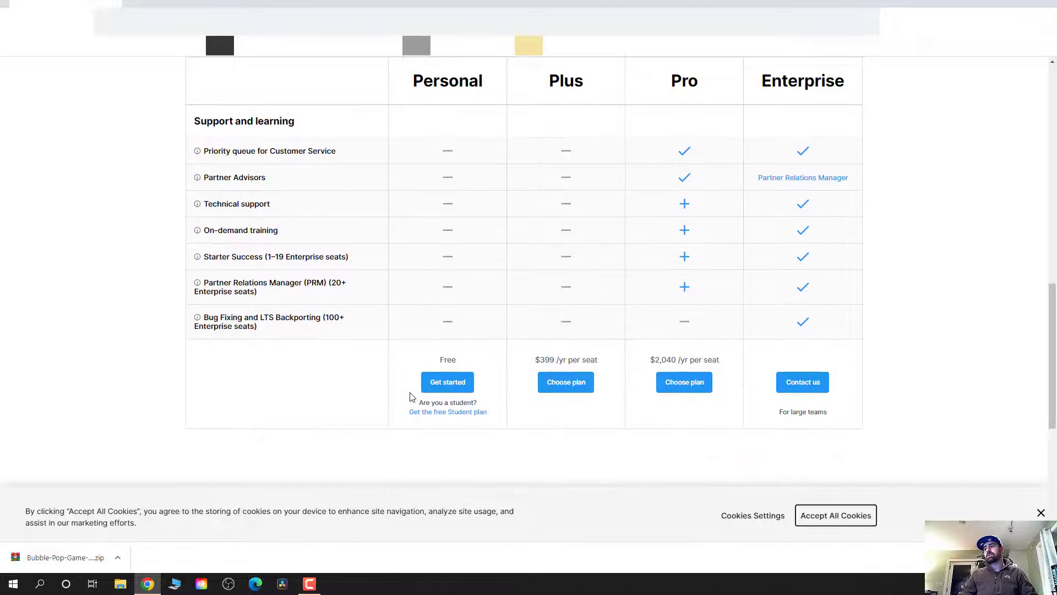
{"action": "scroll", "coordinate": [410, 397], "scroll_direction": "up", "scroll_amount": 12}
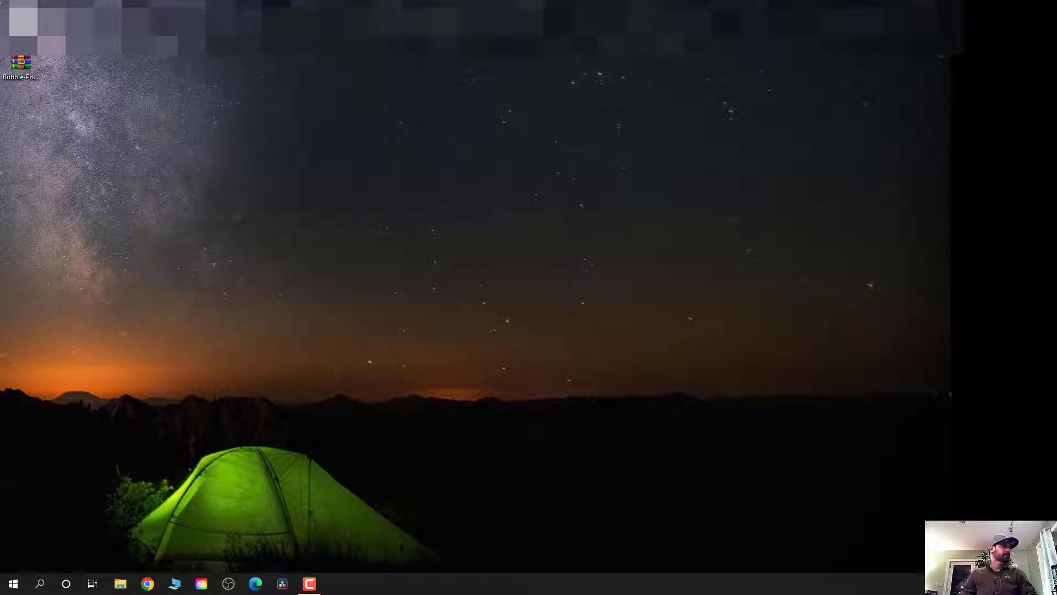
Check the downloaded zip's properties, then delete the zip from the desktop
{"action": "left_click_drag", "start_coordinate": [20, 64], "coordinate": [22, 22]}
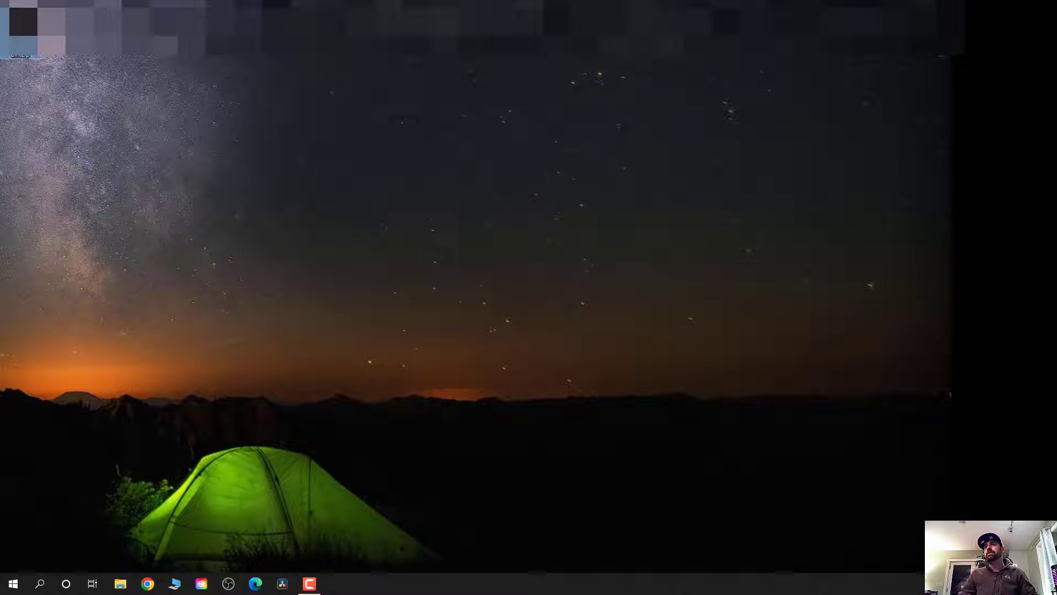
{"action": "right_click", "coordinate": [22, 17]}
{"action": "left_click", "coordinate": [77, 282]}
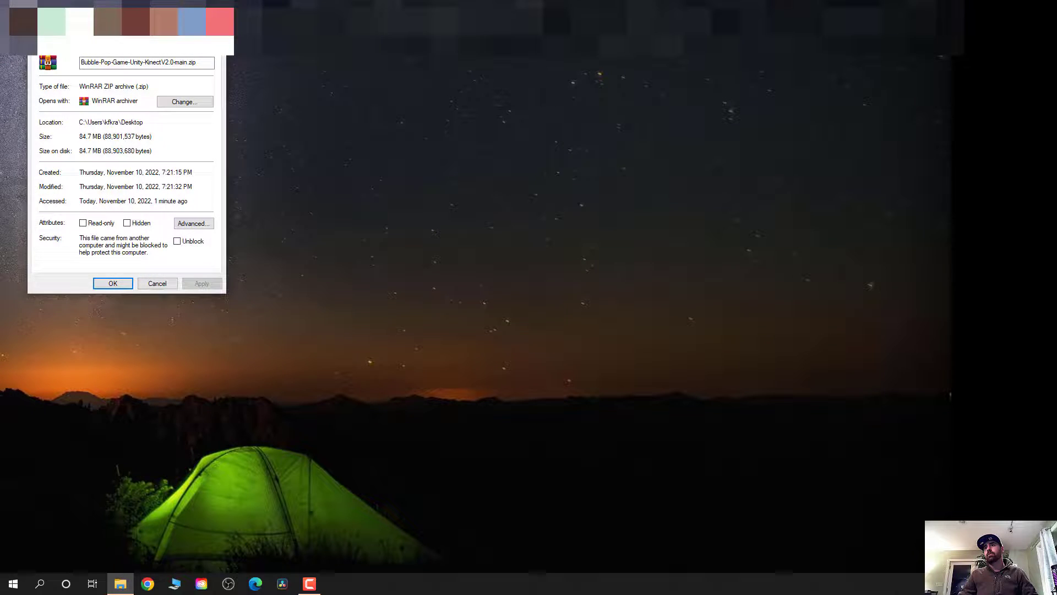
{"action": "key", "text": "Return"}
{"action": "right_click", "coordinate": [23, 25]}
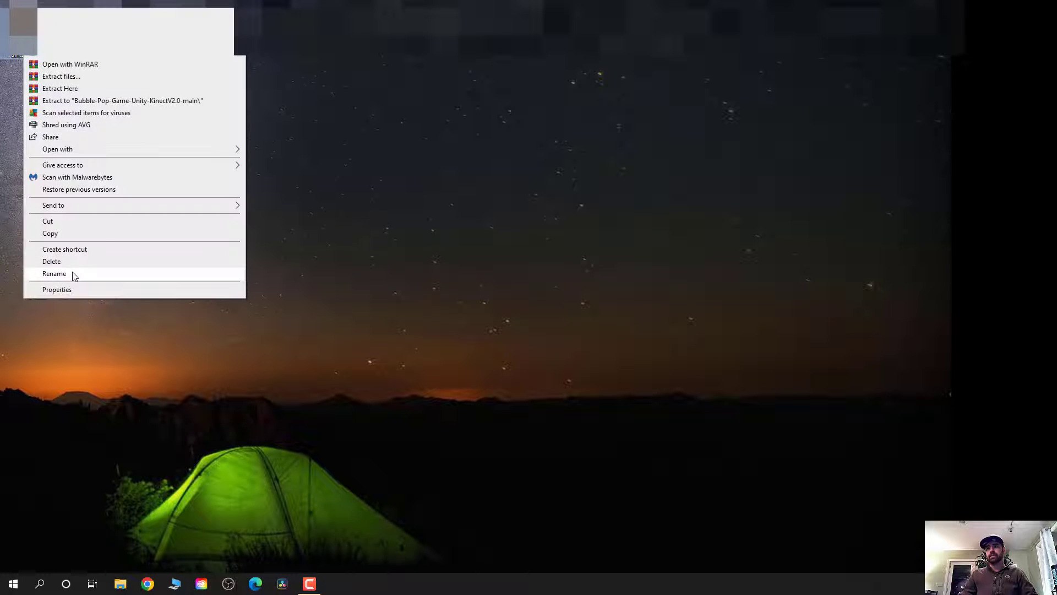
{"action": "left_click", "coordinate": [68, 263]}
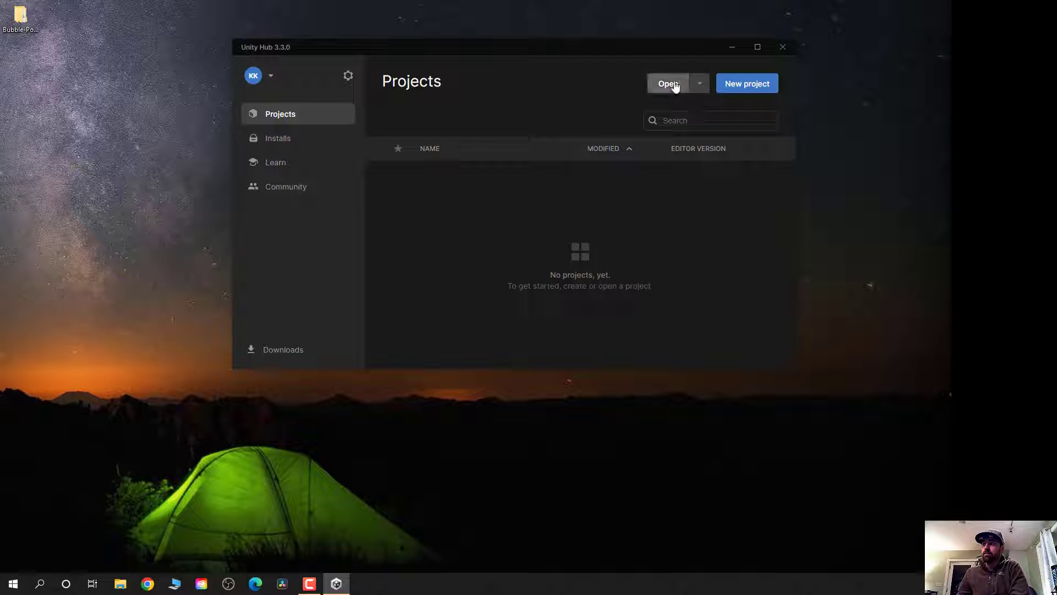
Add the Bubble-Pop project from the Desktop's Bubble-Pop-Game-Unity-KinectV2.0-main folder to Unity Hub
{"action": "left_click", "coordinate": [699, 84]}
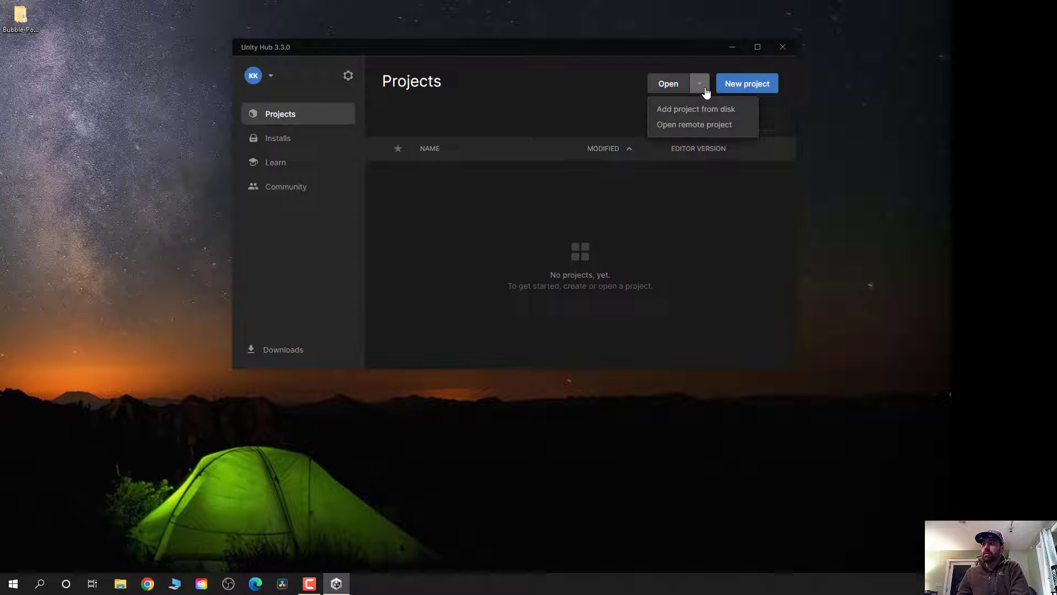
{"action": "left_click", "coordinate": [709, 109]}
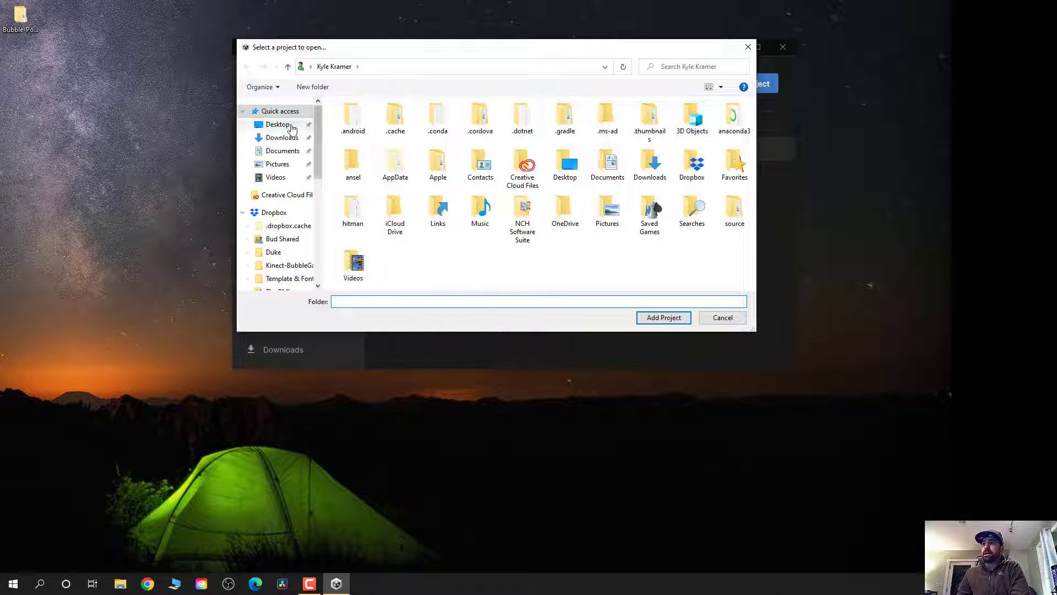
{"action": "left_click", "coordinate": [289, 124]}
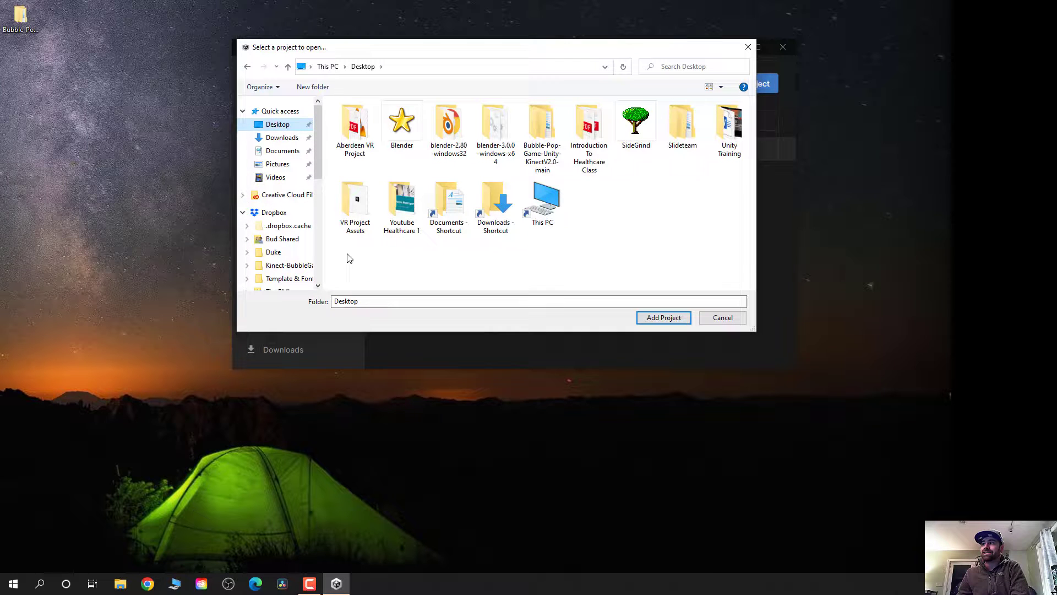
{"action": "double_click", "coordinate": [532, 145]}
{"action": "left_click", "coordinate": [450, 120]}
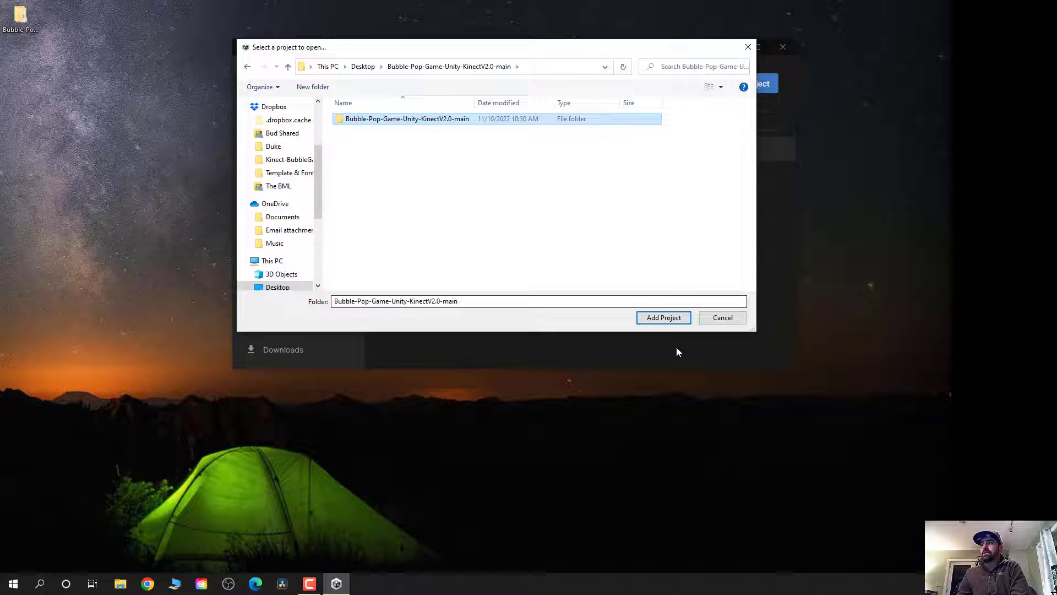
{"action": "left_click", "coordinate": [664, 317]}
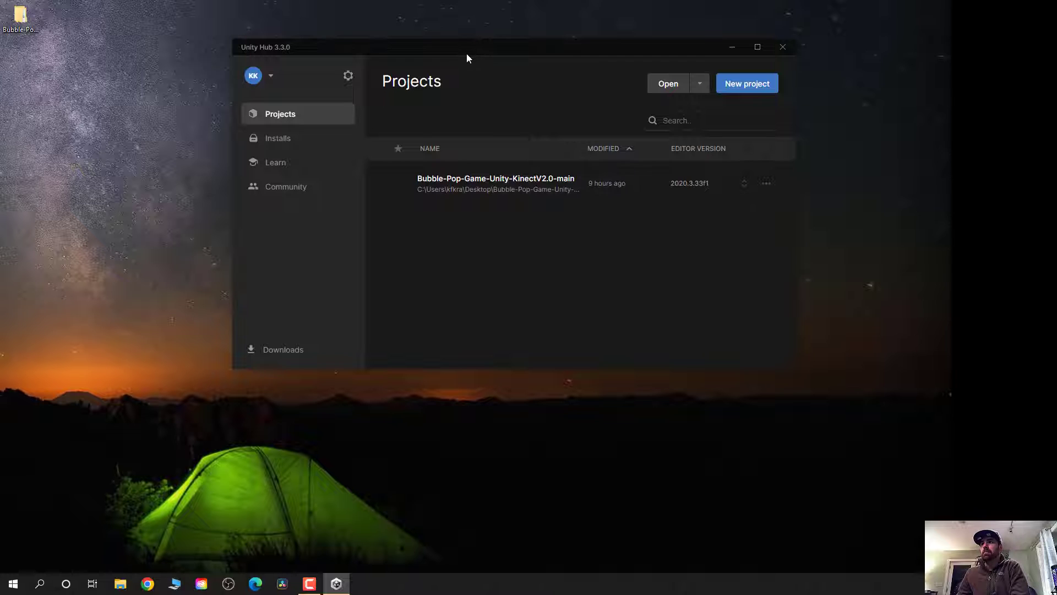
Check the account menu, installed editor versions and Learn page, then return to Projects
{"action": "left_click_drag", "start_coordinate": [466, 54], "coordinate": [424, 51]}
{"action": "left_click", "coordinate": [228, 73]}
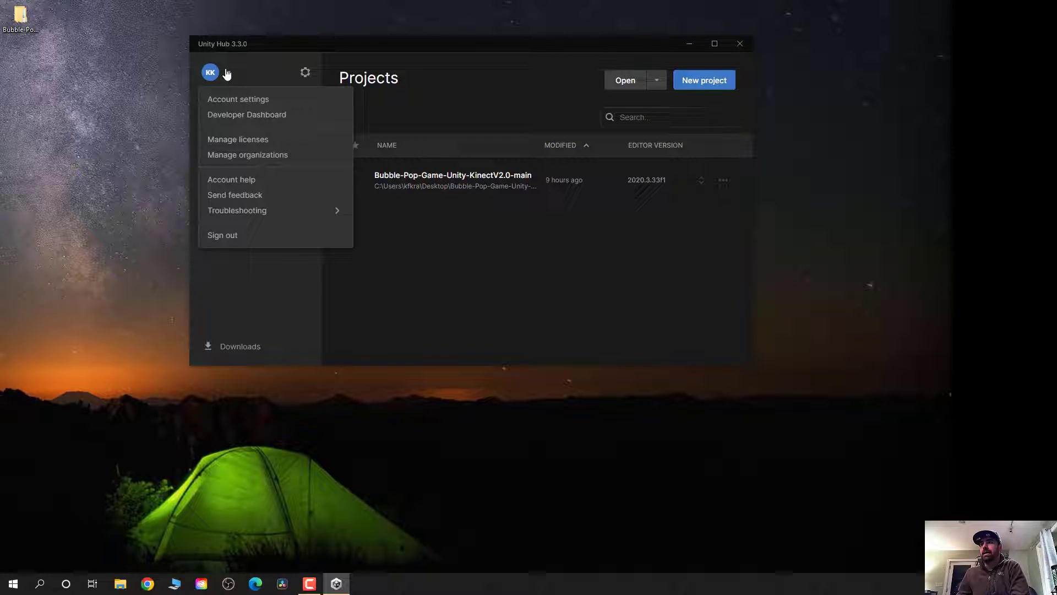
{"action": "left_click", "coordinate": [507, 296]}
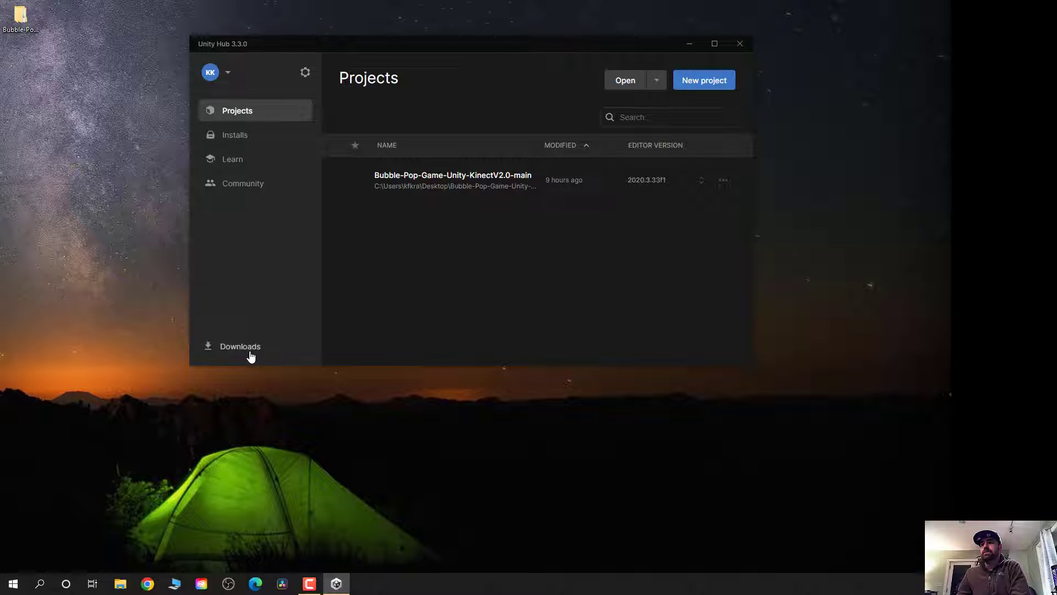
{"action": "left_click", "coordinate": [229, 141]}
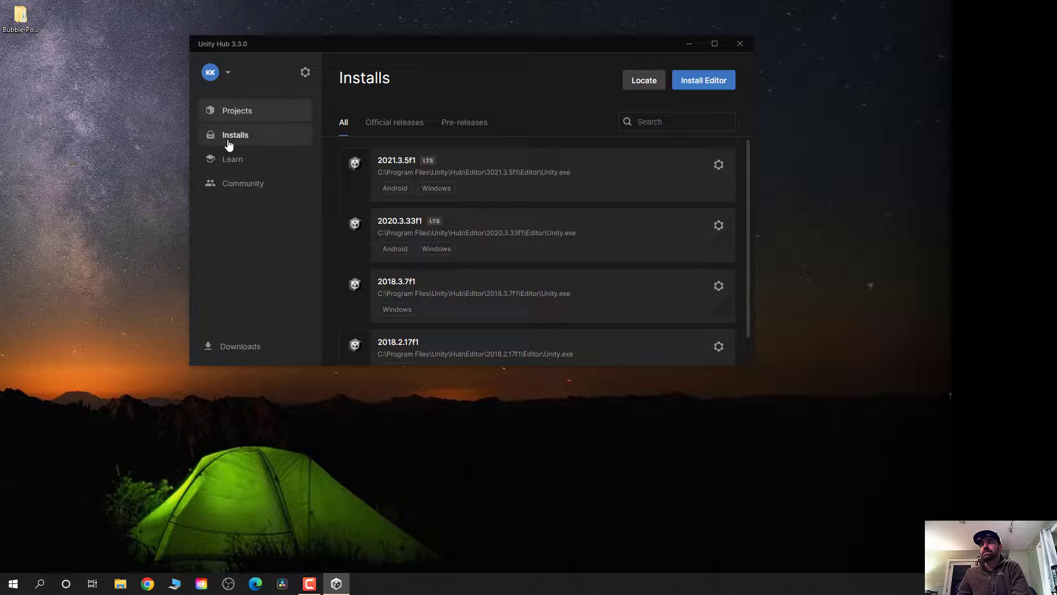
{"action": "scroll", "coordinate": [477, 251], "scroll_direction": "down", "scroll_amount": 1}
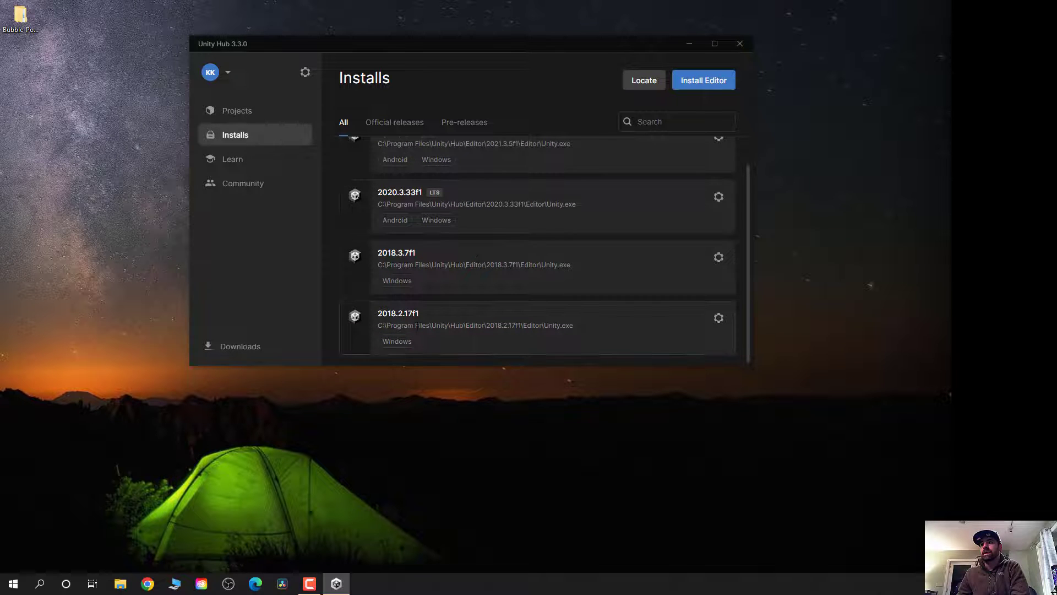
{"action": "scroll", "coordinate": [385, 209], "scroll_direction": "up", "scroll_amount": 1}
{"action": "left_click", "coordinate": [259, 164]}
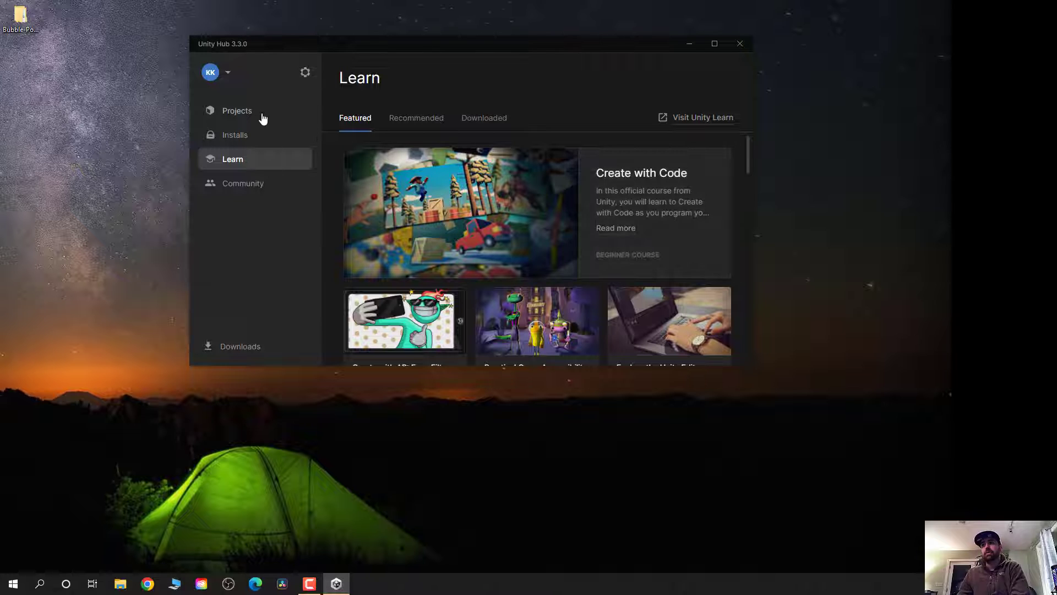
{"action": "left_click", "coordinate": [236, 111]}
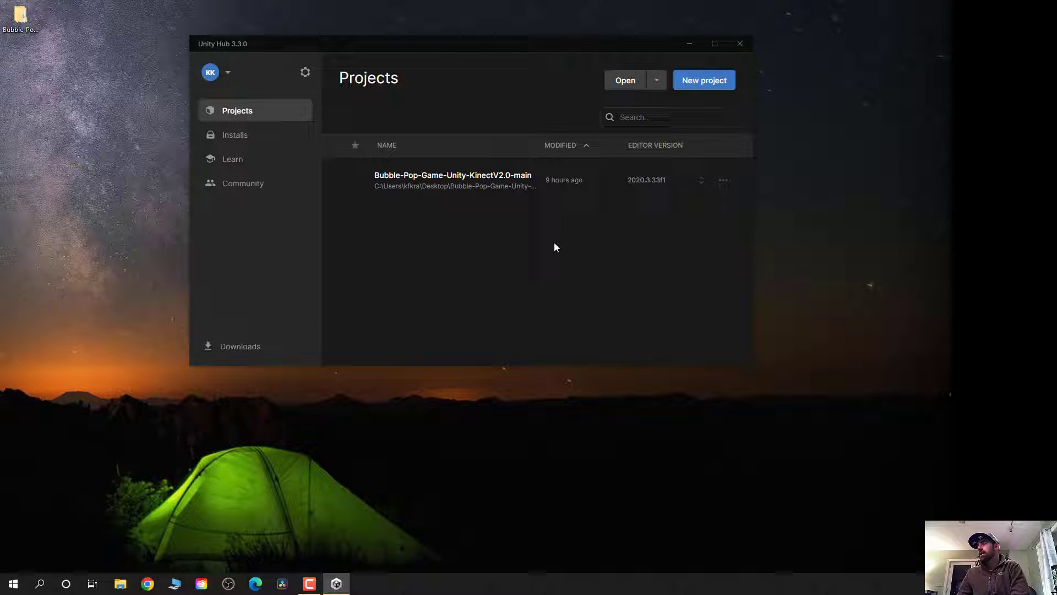
Open the Bubble-Pop project in Unity and look around MainScene in the Scene view
{"action": "left_click", "coordinate": [455, 183]}
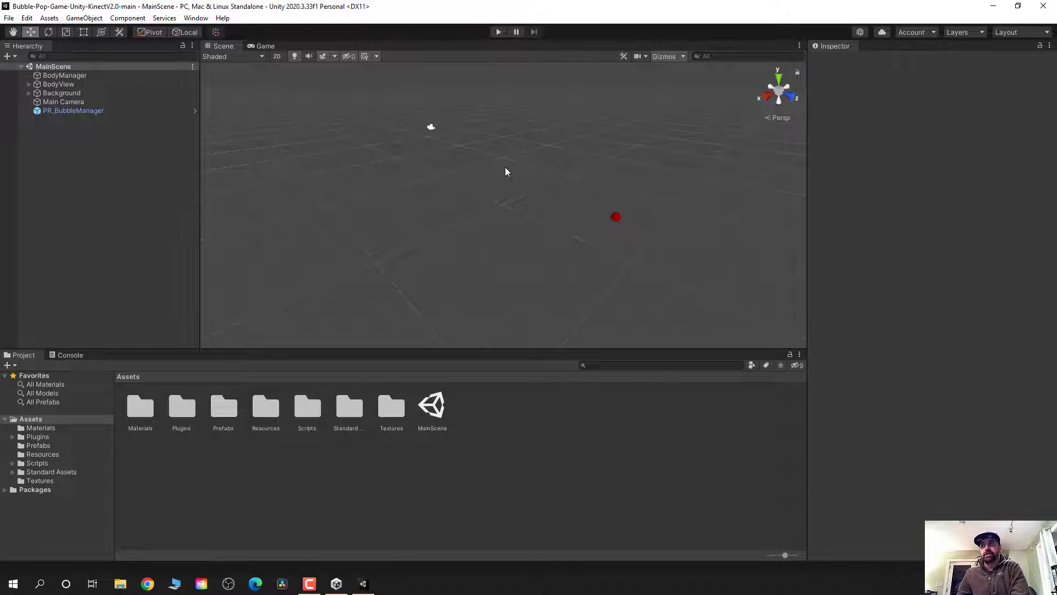
{"action": "right_click_drag", "start_coordinate": [500, 200], "coordinate": [477, 200]}
{"action": "scroll", "coordinate": [476, 200], "scroll_direction": "down", "scroll_amount": 3}
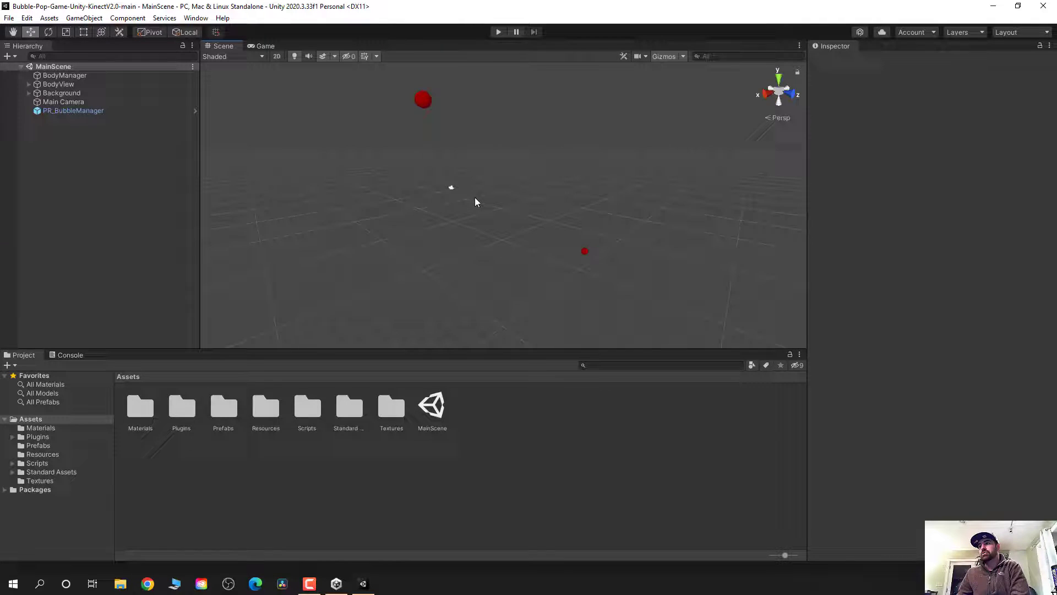
{"action": "scroll", "coordinate": [503, 229], "scroll_direction": "up", "scroll_amount": 2}
{"action": "scroll", "coordinate": [480, 215], "scroll_direction": "up", "scroll_amount": 3}
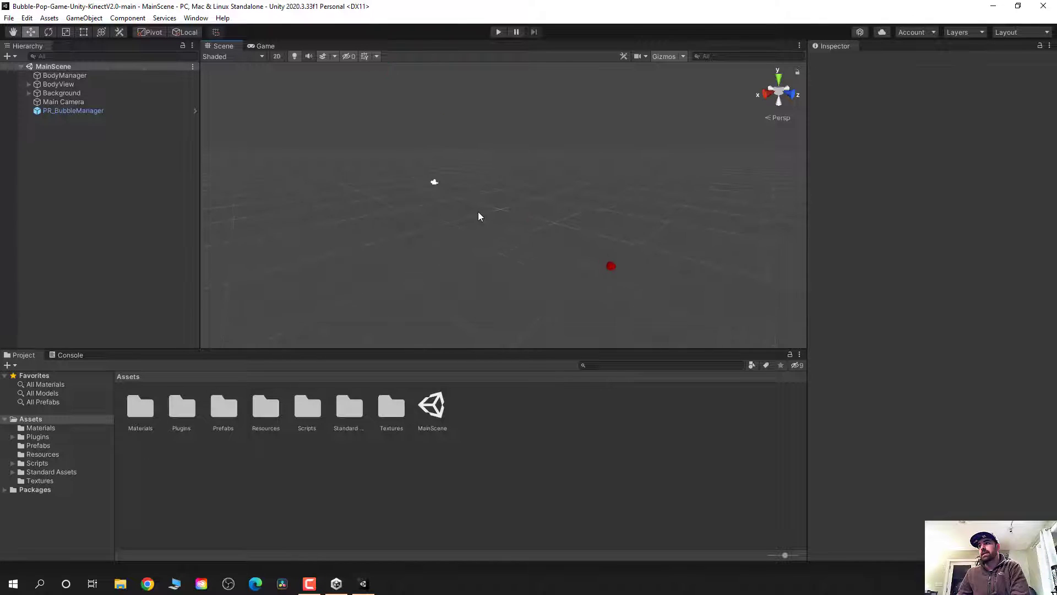
{"action": "mouse_move", "coordinate": [510, 196]}
{"action": "middle_mouse_down"}
{"action": "mouse_move", "coordinate": [498, 175]}
{"action": "mouse_move", "coordinate": [425, 196]}
{"action": "mouse_move", "coordinate": [567, 260]}
{"action": "mouse_move", "coordinate": [566, 163]}
{"action": "mouse_move", "coordinate": [515, 209]}
{"action": "middle_mouse_up"}
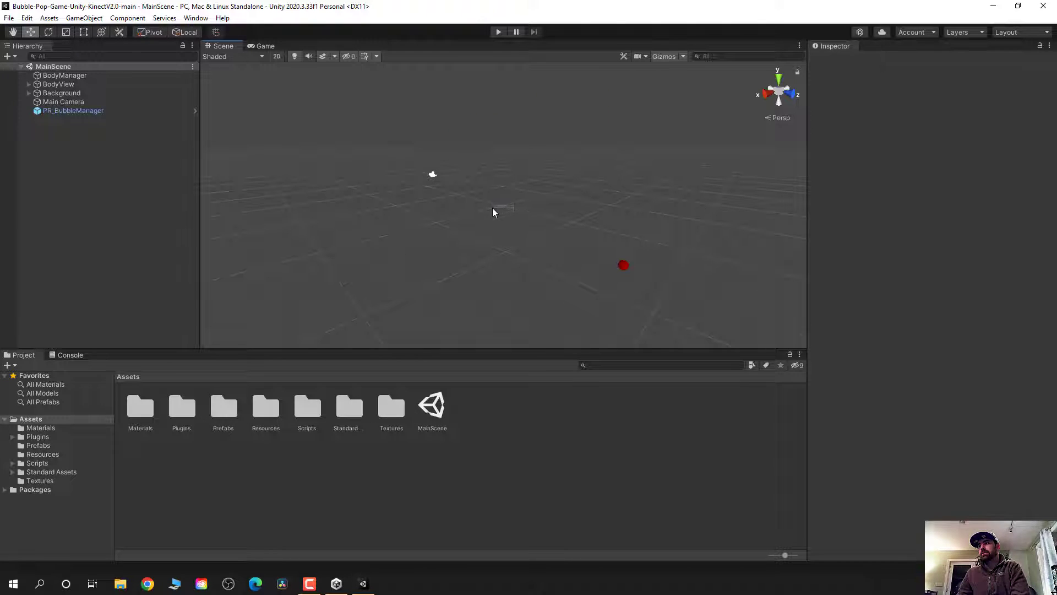
{"action": "left_click_drag", "start_coordinate": [515, 207], "coordinate": [539, 176]}
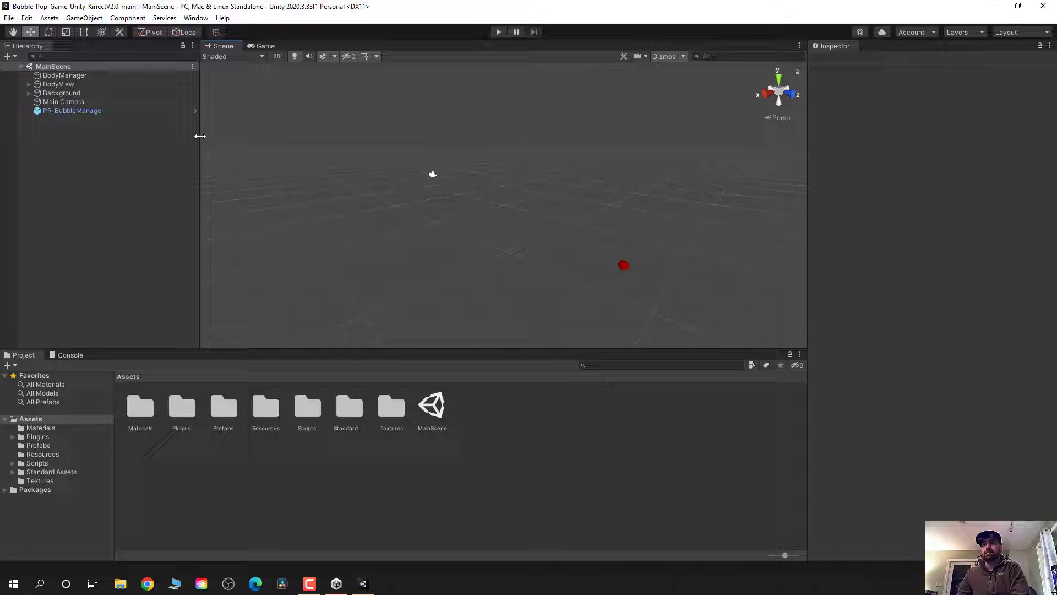
{"action": "left_click", "coordinate": [68, 104]}
{"action": "left_click", "coordinate": [68, 94]}
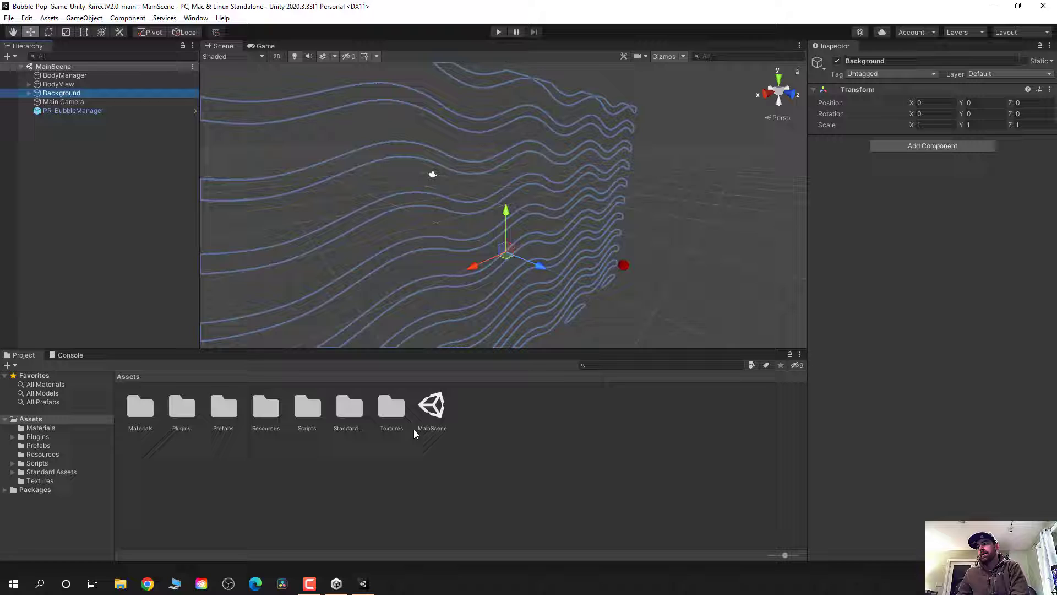
{"action": "left_click", "coordinate": [538, 463]}
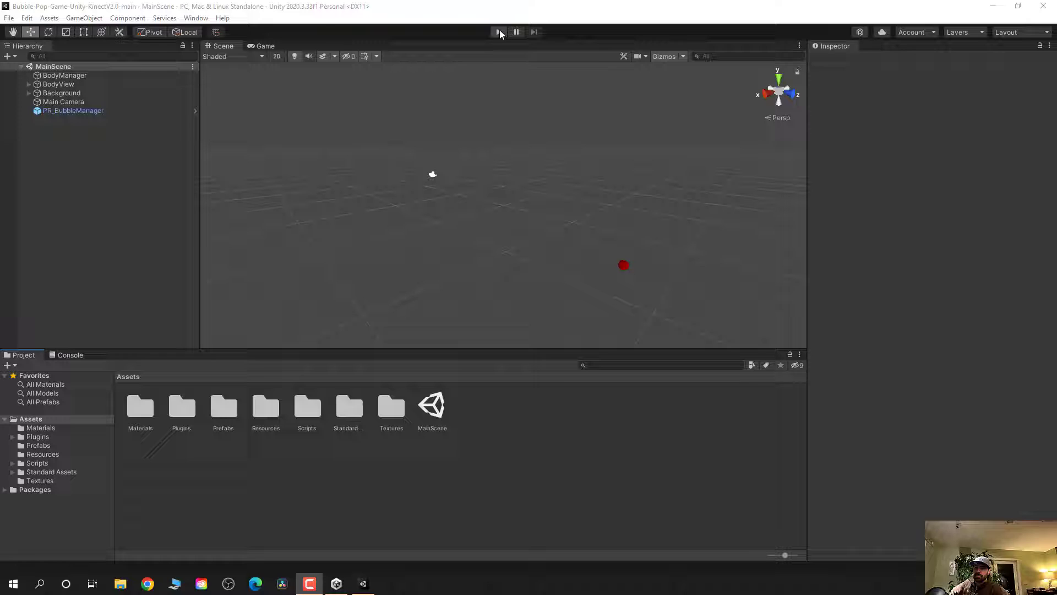
{"action": "left_click", "coordinate": [499, 32]}
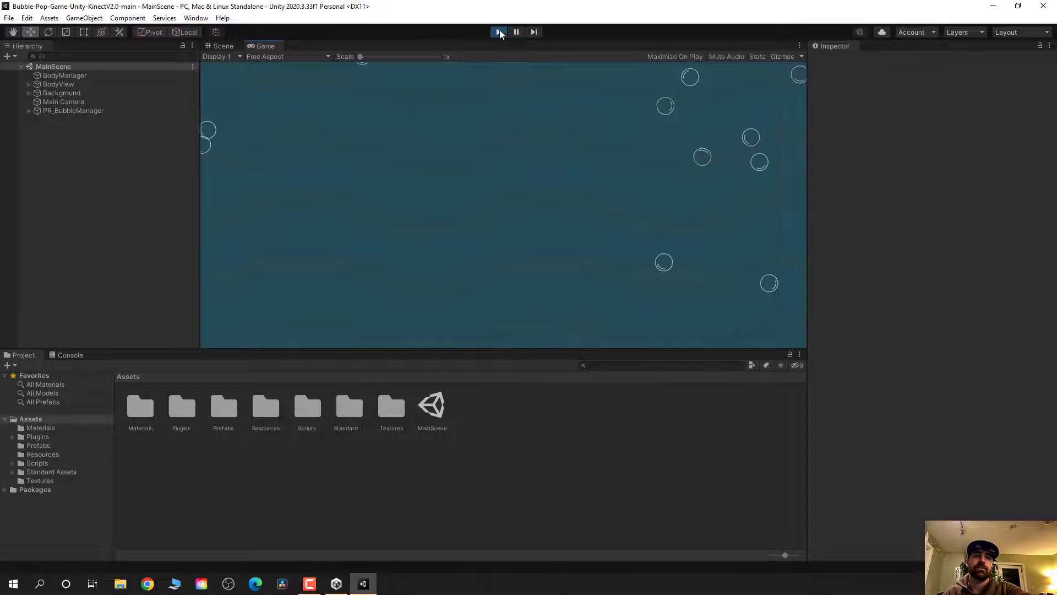
{"action": "left_click", "coordinate": [499, 32]}
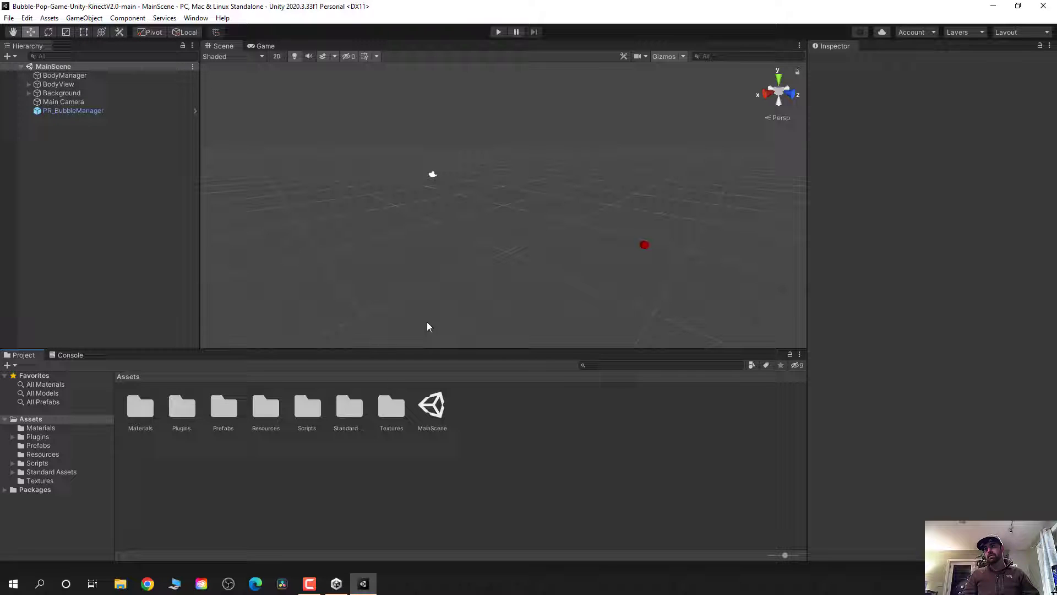
Select PR_Bubble in the Prefabs folder and locate its T_Bubble sprite in Textures
{"action": "double_click", "coordinate": [224, 409]}
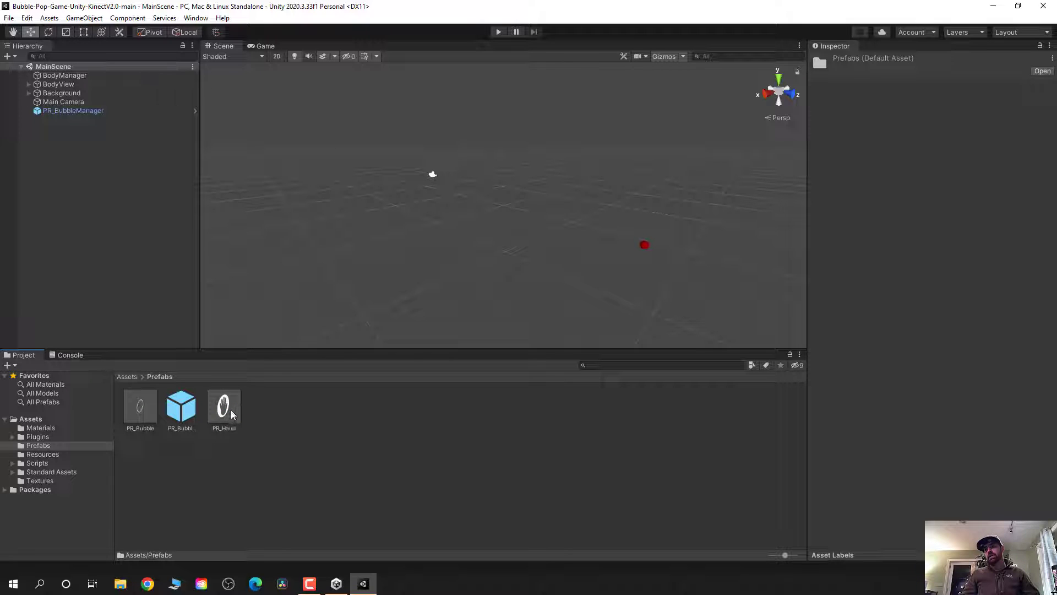
{"action": "left_click", "coordinate": [148, 411]}
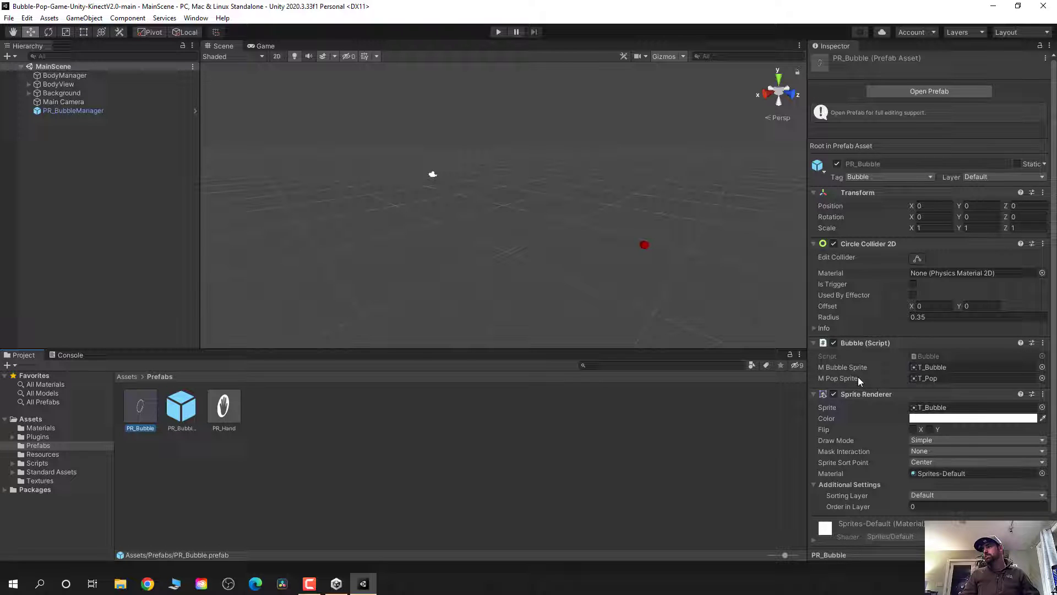
{"action": "scroll", "coordinate": [855, 417], "scroll_direction": "down", "scroll_amount": 2}
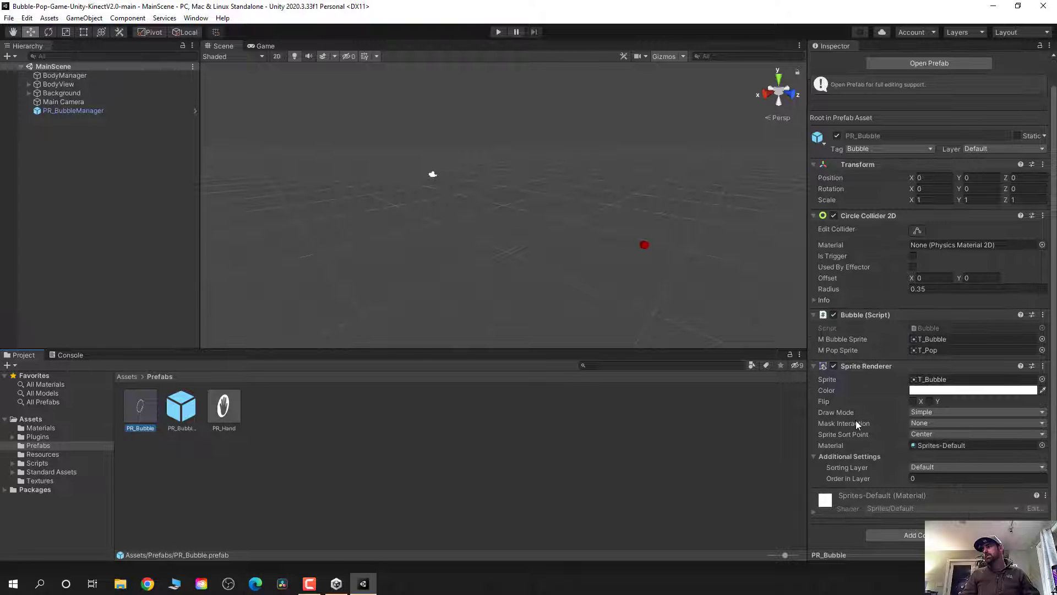
{"action": "left_click", "coordinate": [927, 338]}
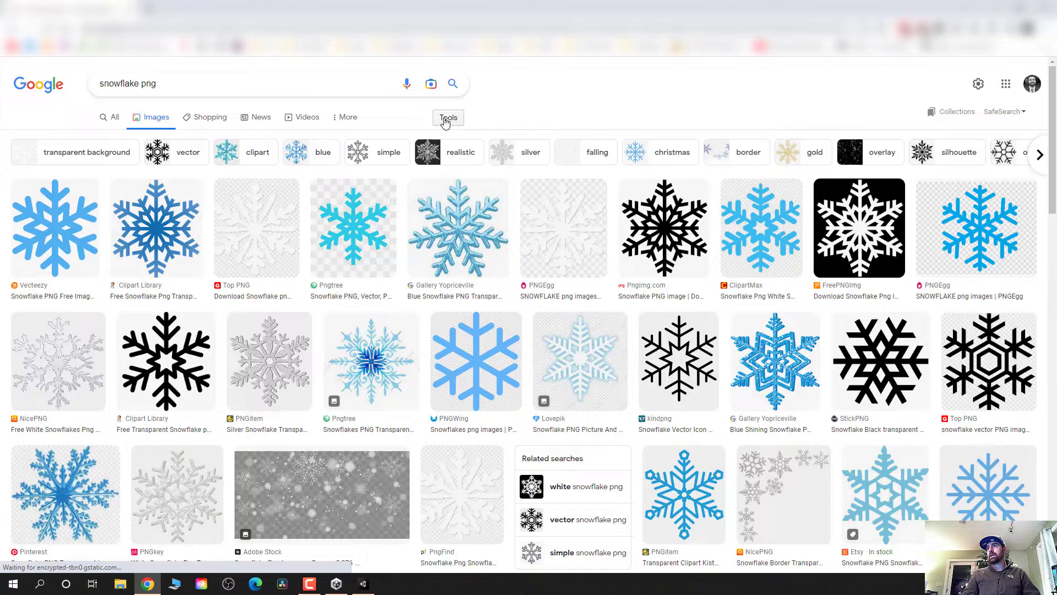
Filter images to icon size and download the light-blue snowflake image
{"action": "left_click", "coordinate": [445, 117]}
{"action": "left_click", "coordinate": [97, 137]}
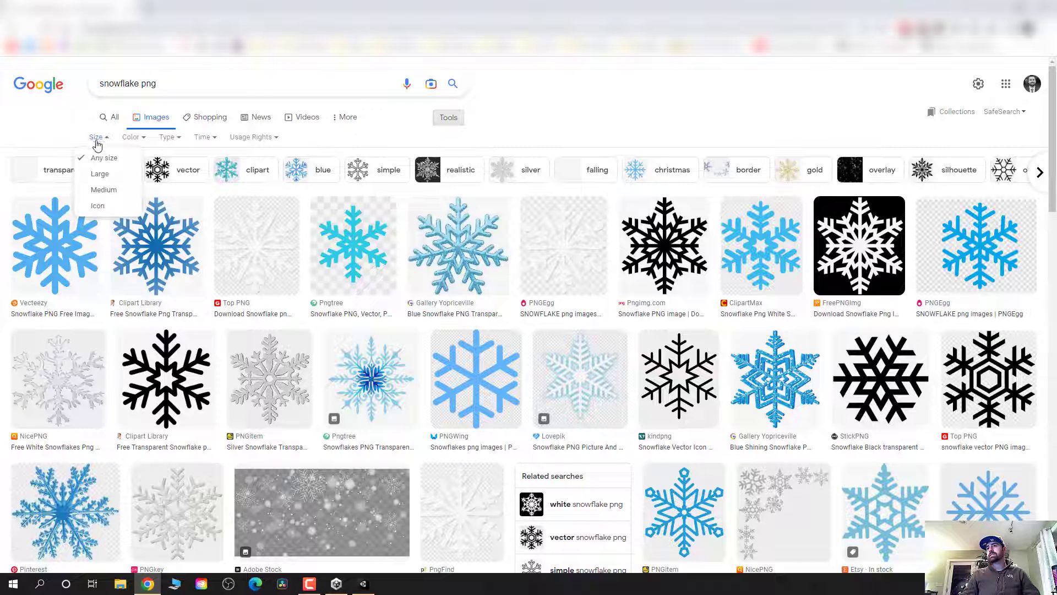
{"action": "left_click", "coordinate": [108, 206]}
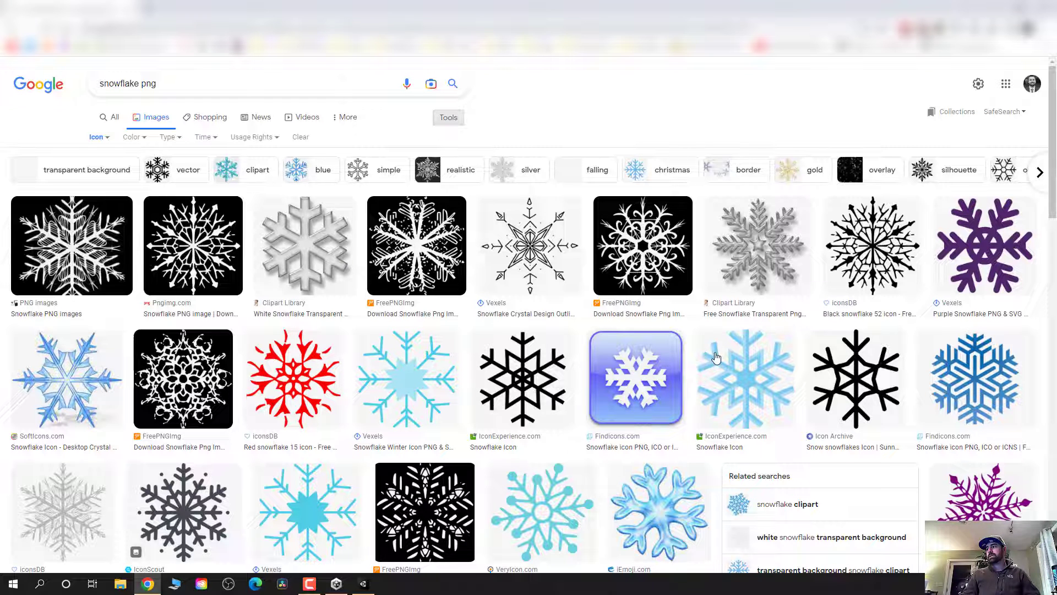
{"action": "left_click", "coordinate": [752, 382]}
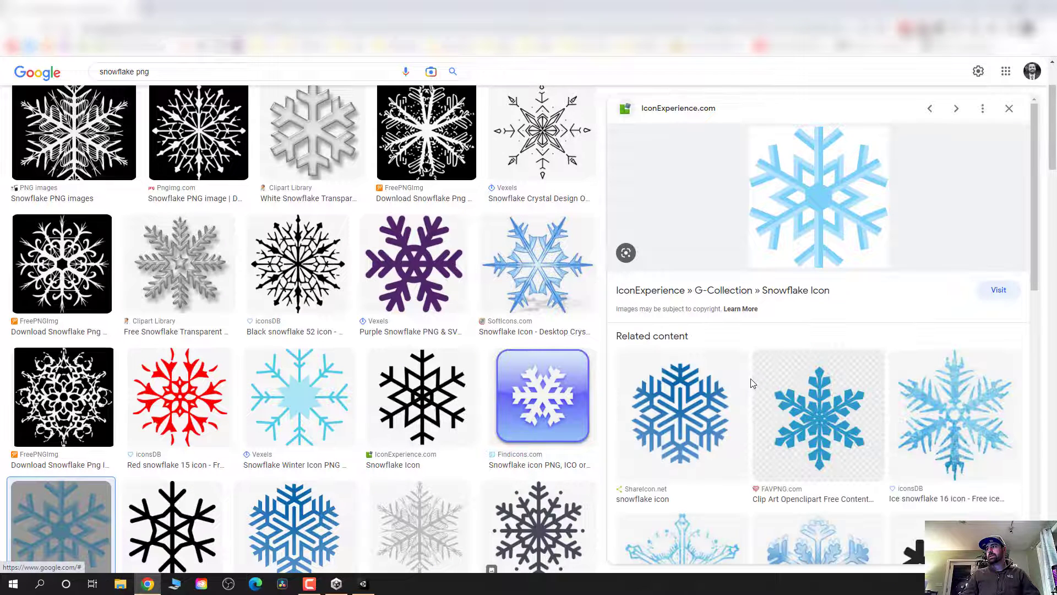
{"action": "left_click", "coordinate": [850, 196], "text": "alt"}
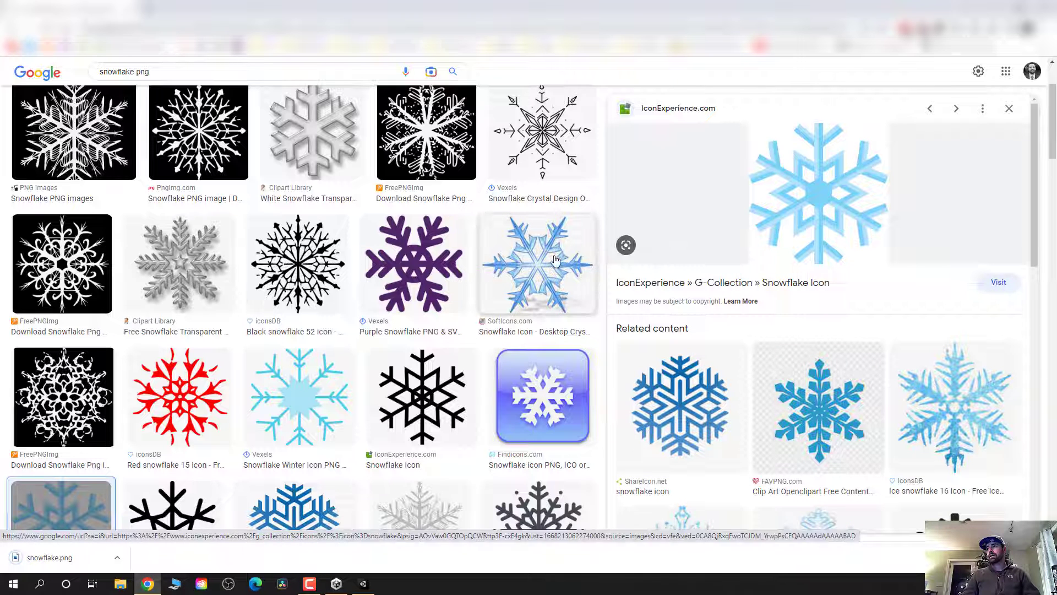
{"action": "left_click", "coordinate": [1009, 110]}
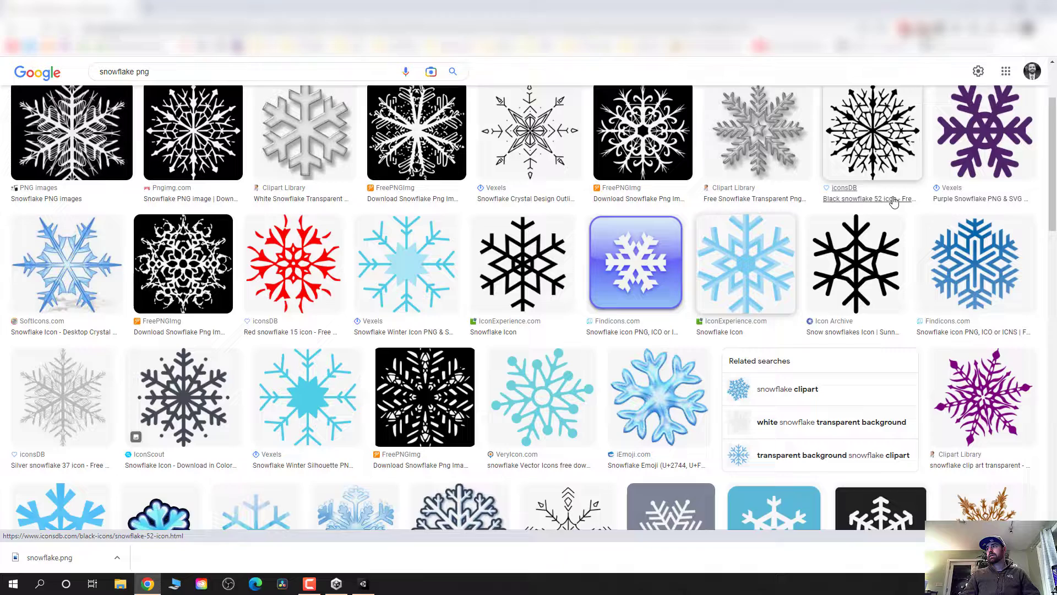
Preview the Elvenar Wiki snowflake image, then close the preview
{"action": "scroll", "coordinate": [886, 206], "scroll_direction": "down", "scroll_amount": 3}
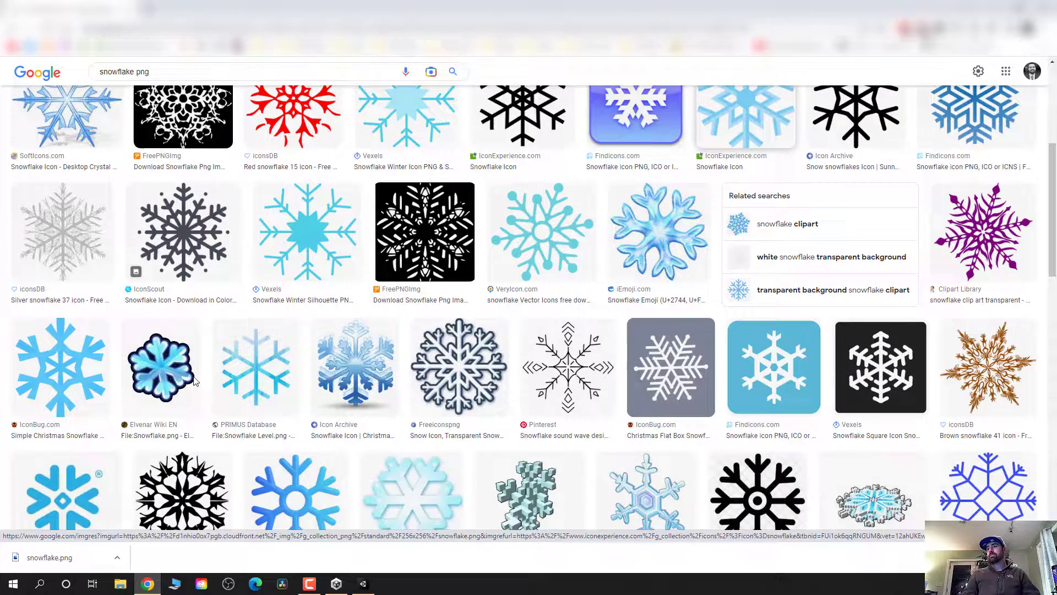
{"action": "left_click", "coordinate": [160, 367]}
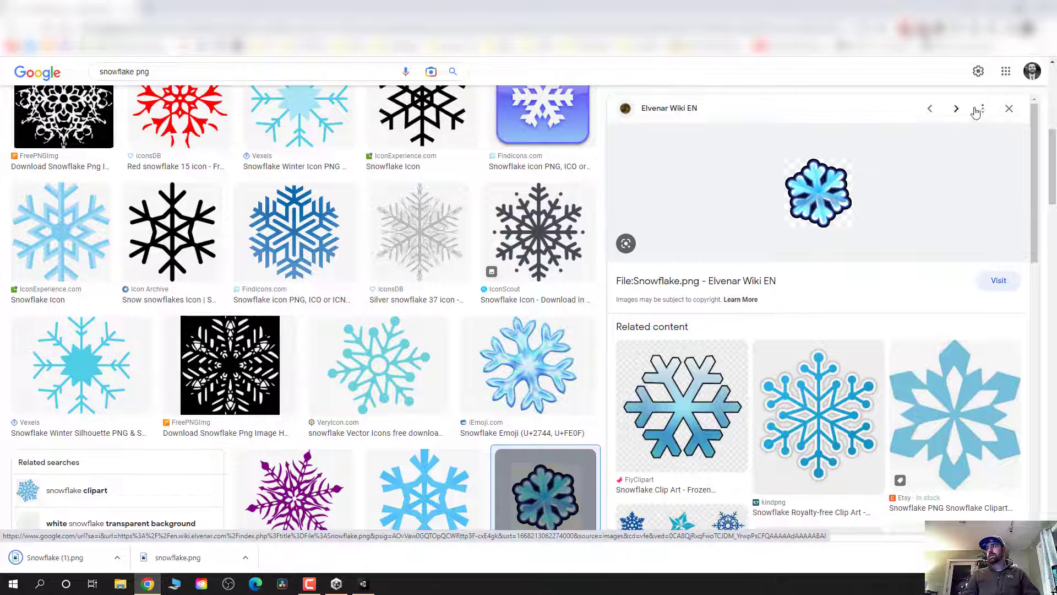
{"action": "left_click", "coordinate": [1008, 109]}
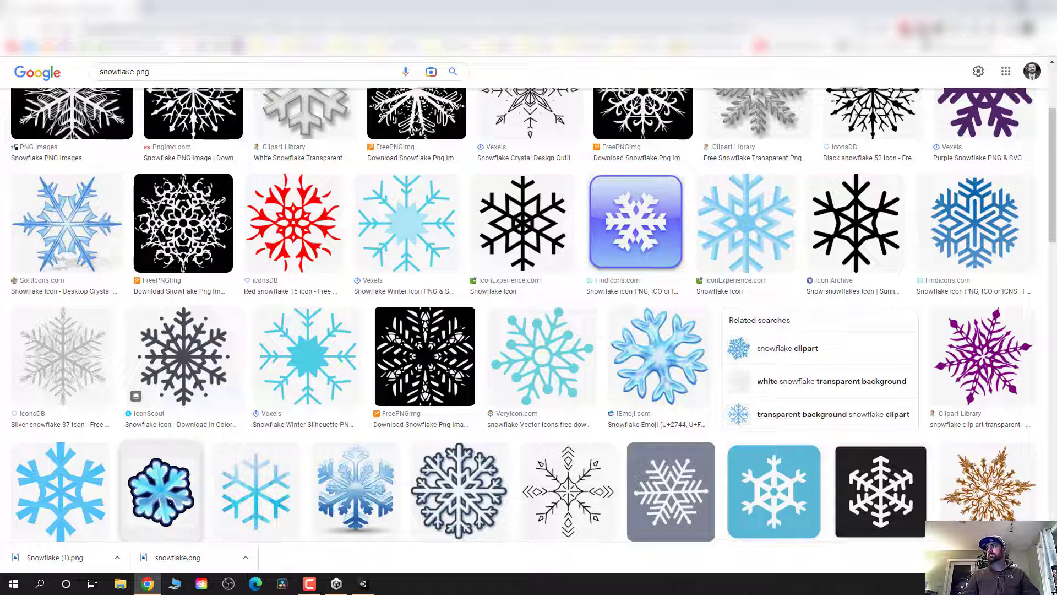
{"action": "scroll", "coordinate": [408, 223], "scroll_direction": "up", "scroll_amount": 3}
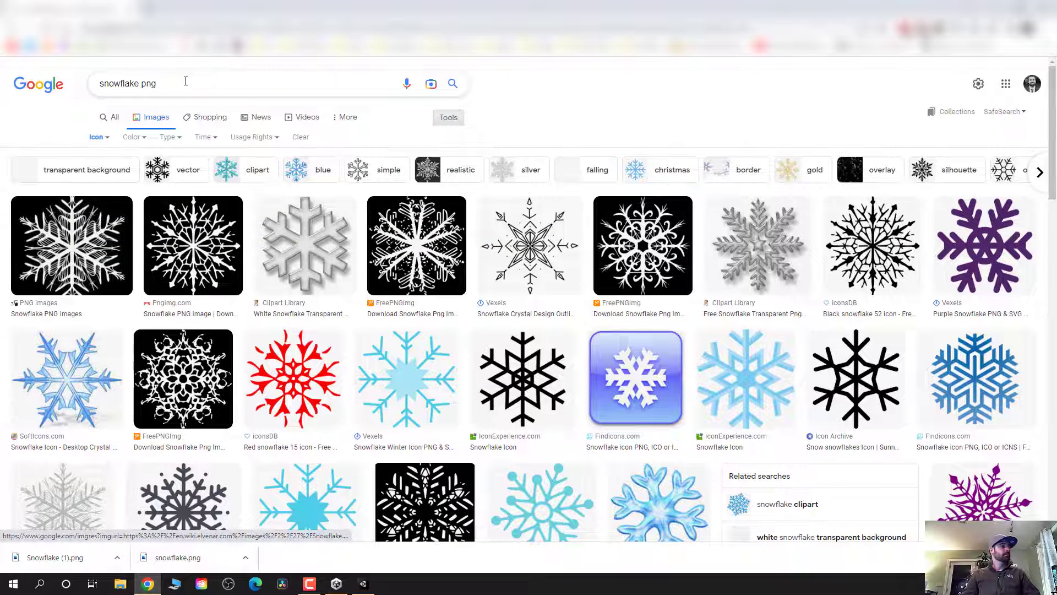
Search images for 'adaptoplay log' and preview the first AdaptoPlay logo
{"action": "triple_click", "coordinate": [183, 78]}
{"action": "type", "text": "ad"}
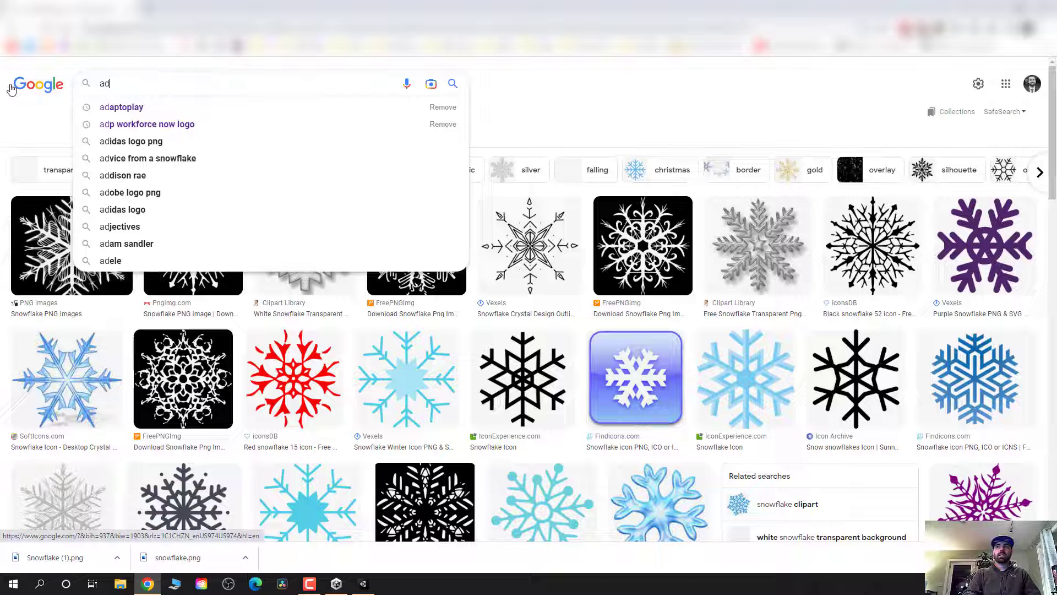
{"action": "type", "text": "aptoplay log"}
{"action": "key", "text": "Return"}
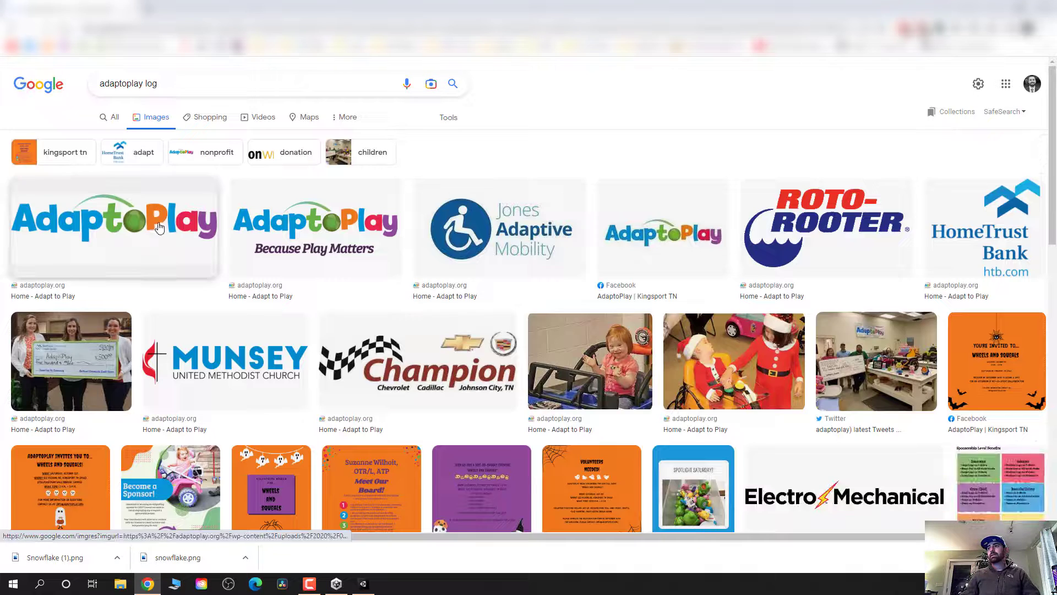
{"action": "left_click", "coordinate": [158, 227]}
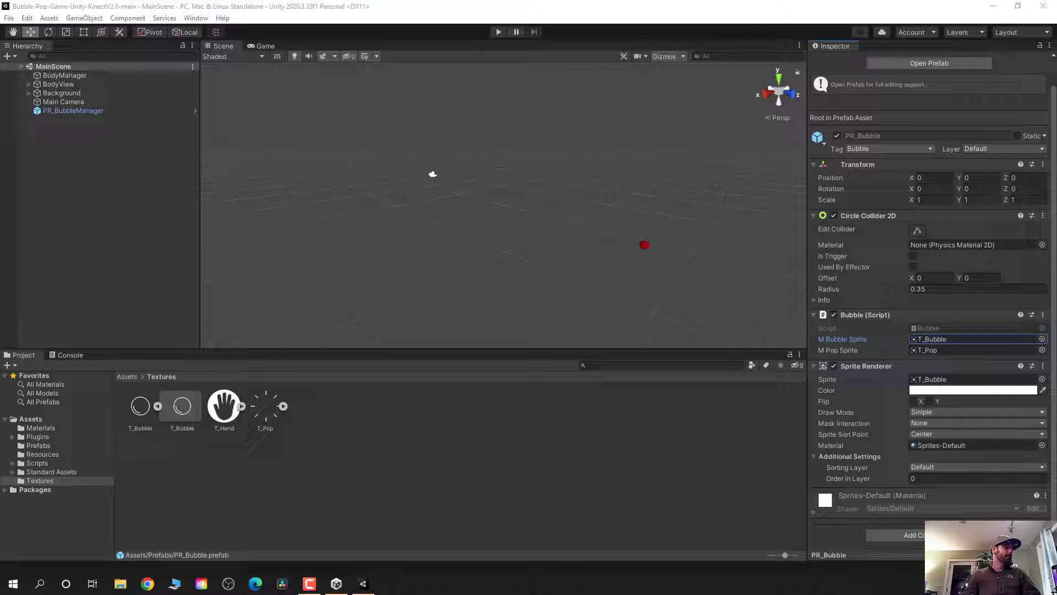
Import the snowflake PNG and the desktop's AdaptoPlay logo into Assets > Textures
{"action": "left_click_drag", "start_coordinate": [415, 446], "coordinate": [510, 445]}
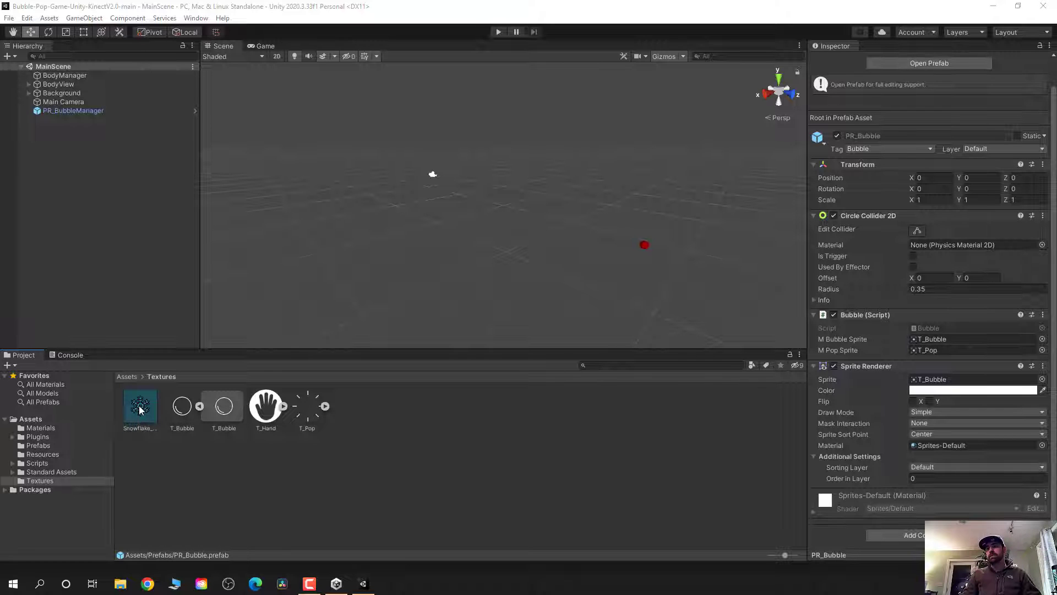
{"action": "left_click_drag", "start_coordinate": [369, 8], "coordinate": [505, 25]}
{"action": "left_click_drag", "start_coordinate": [20, 209], "coordinate": [398, 476]}
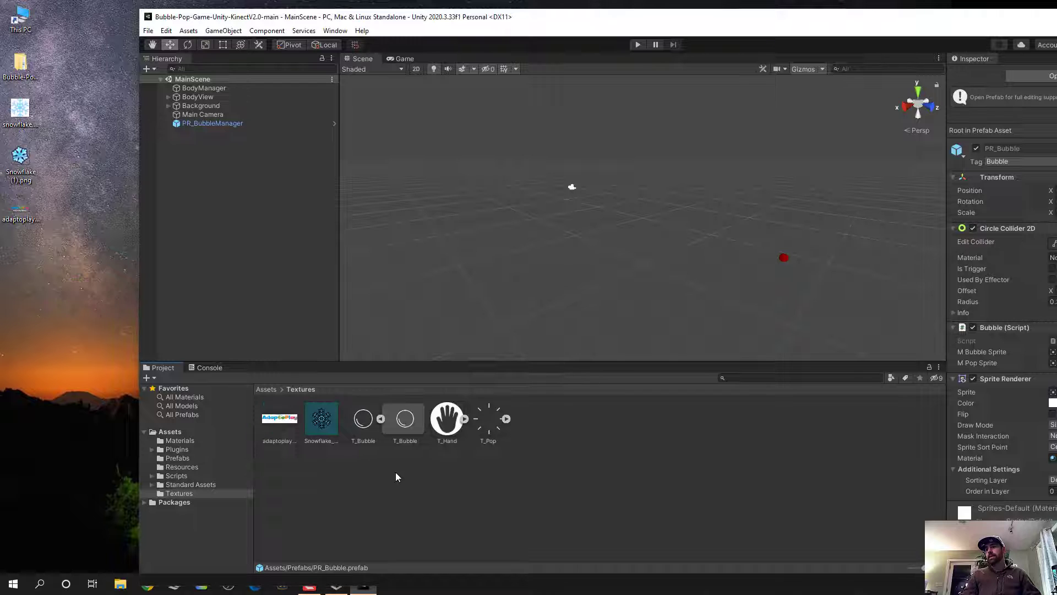
{"action": "double_click", "coordinate": [929, 15]}
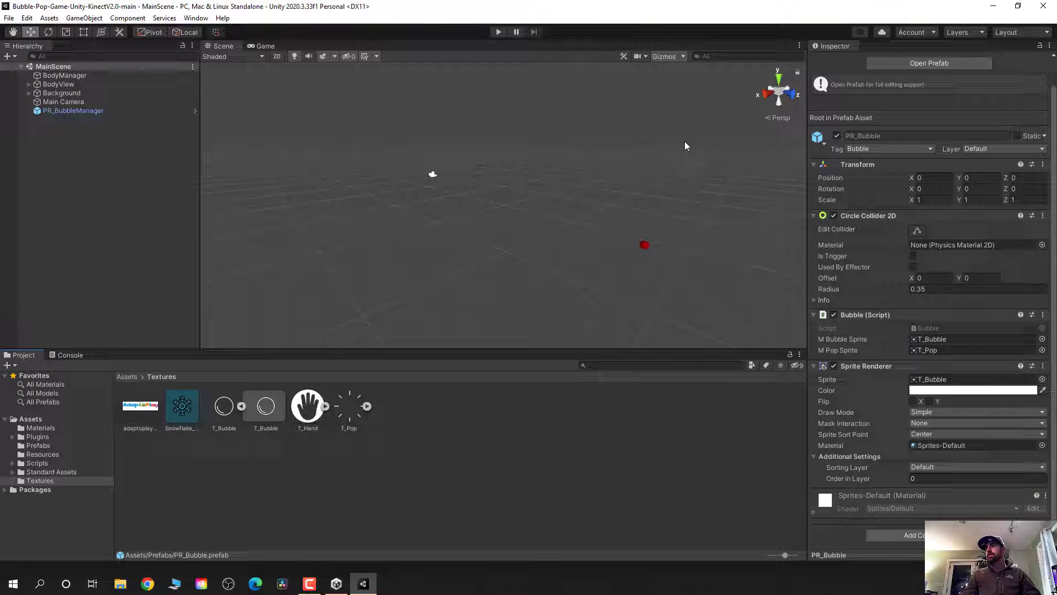
Set Snowflake_Icon's Texture Type to Sprite (2D and UI) and apply the import settings
{"action": "left_click", "coordinate": [183, 408]}
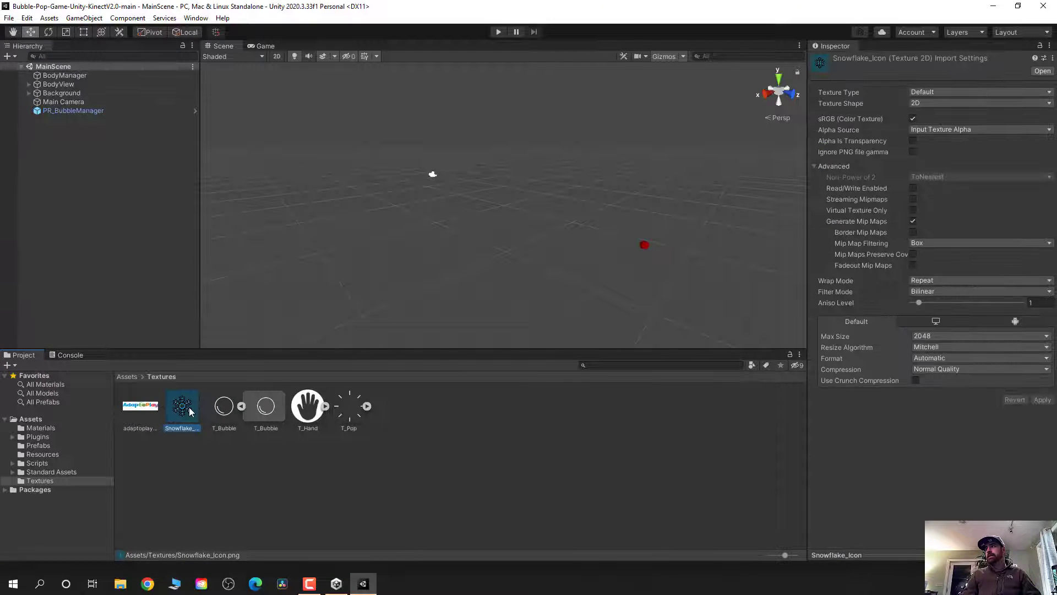
{"action": "left_click", "coordinate": [929, 93]}
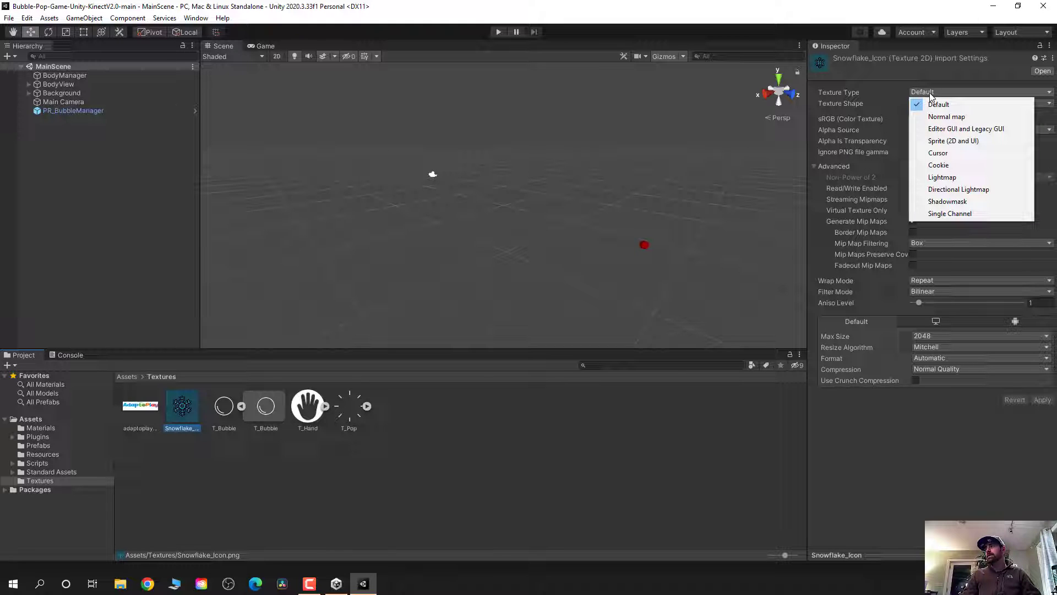
{"action": "left_click", "coordinate": [971, 141]}
{"action": "left_click", "coordinate": [432, 432]}
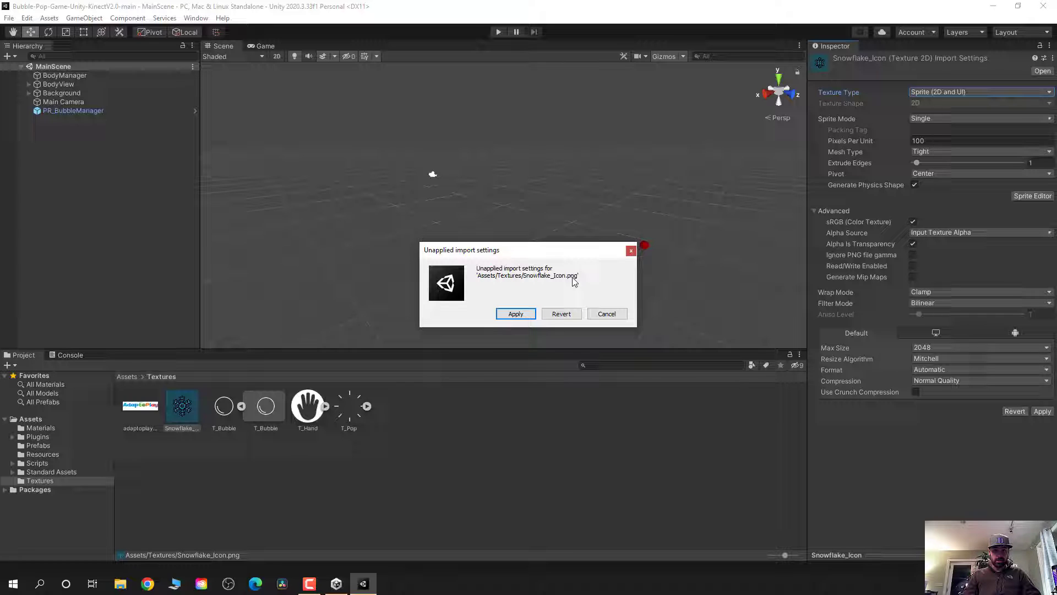
{"action": "left_click", "coordinate": [515, 314]}
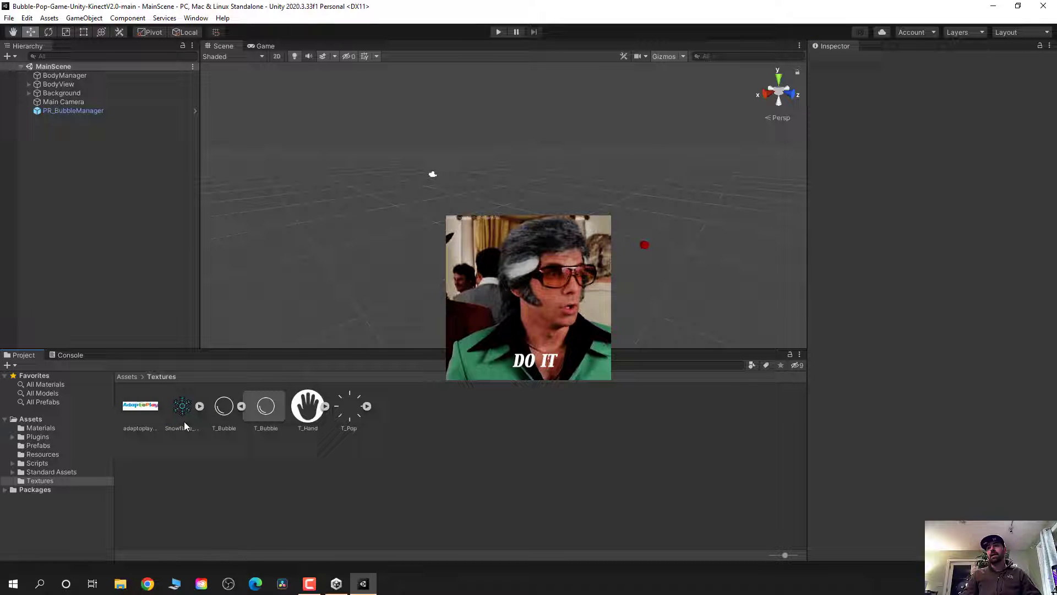
Assign Snowflake_Icon as PR_Bubble's Sprite Renderer sprite and test-play the game
{"action": "left_click", "coordinate": [127, 377]}
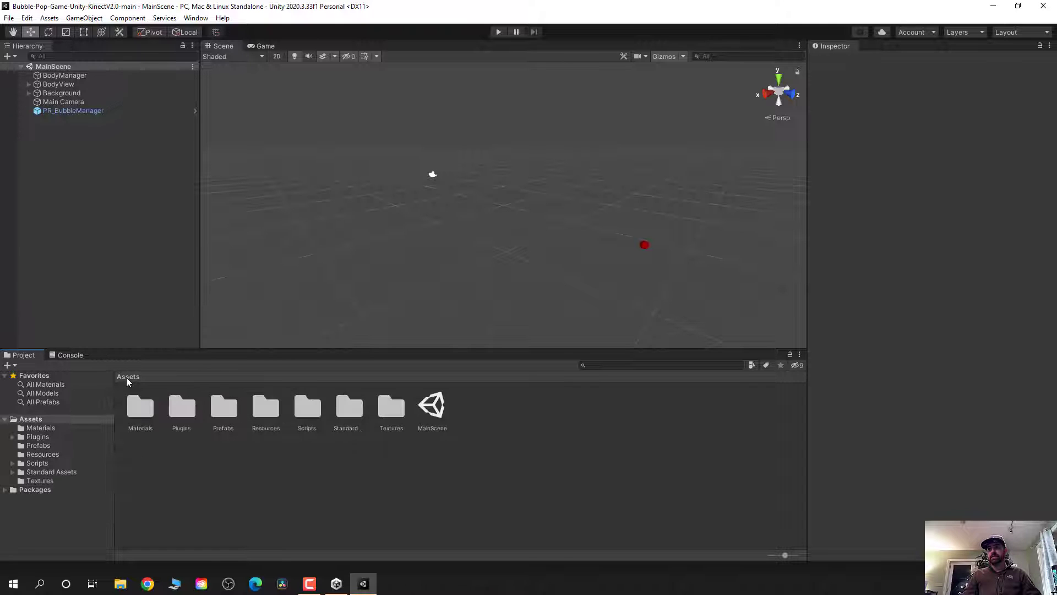
{"action": "double_click", "coordinate": [232, 413]}
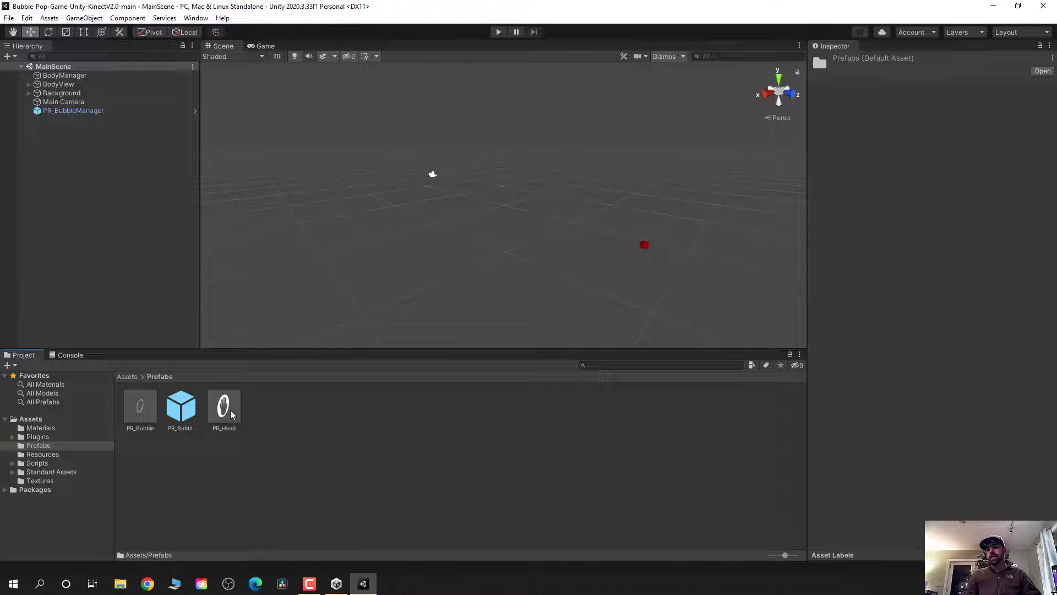
{"action": "left_click", "coordinate": [143, 413]}
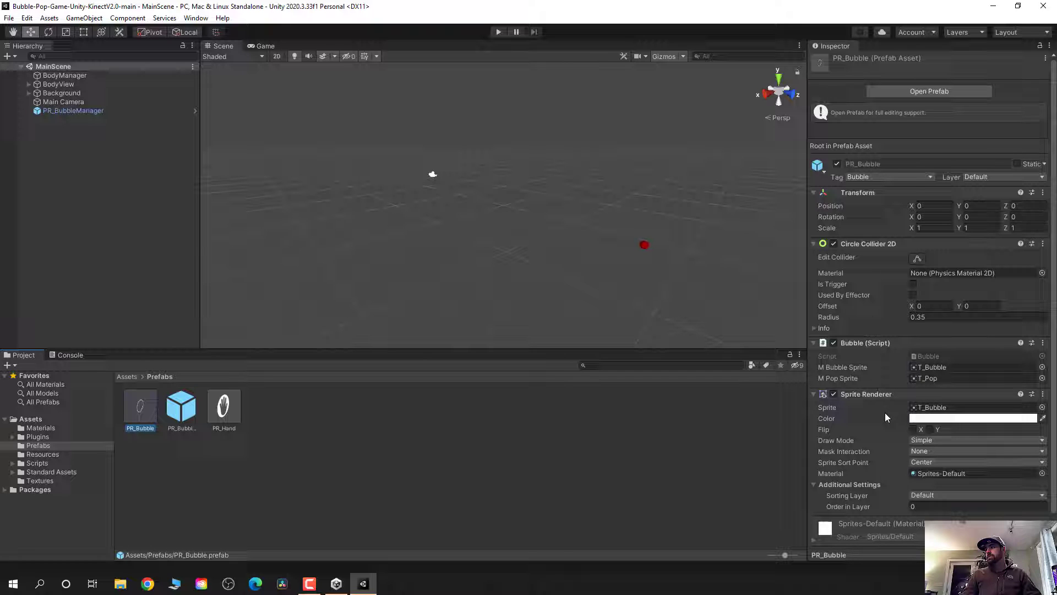
{"action": "left_click", "coordinate": [936, 408]}
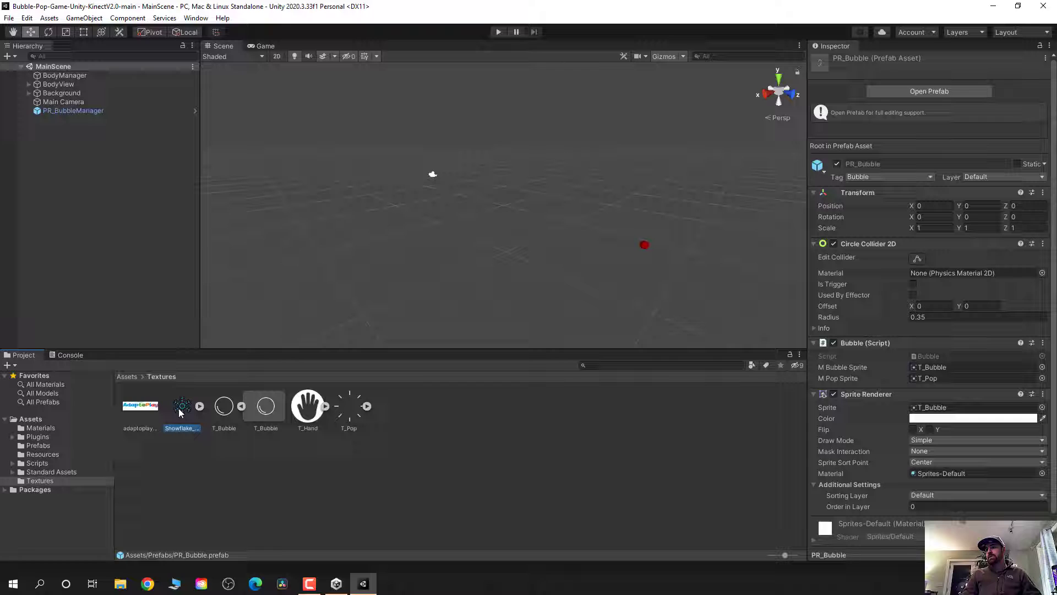
{"action": "left_click_drag", "start_coordinate": [222, 410], "coordinate": [942, 411]}
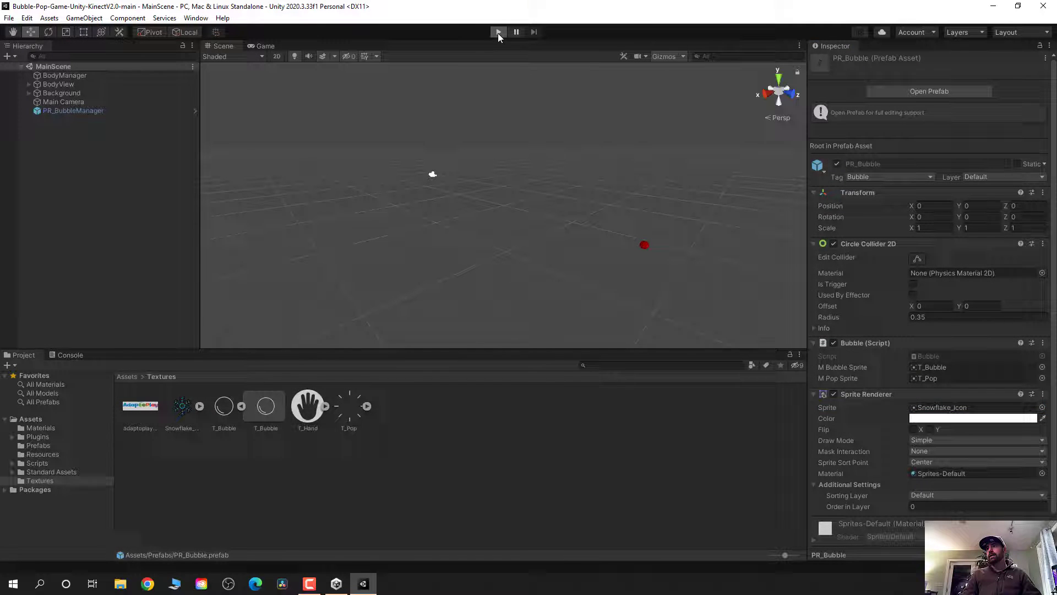
{"action": "left_click", "coordinate": [498, 32]}
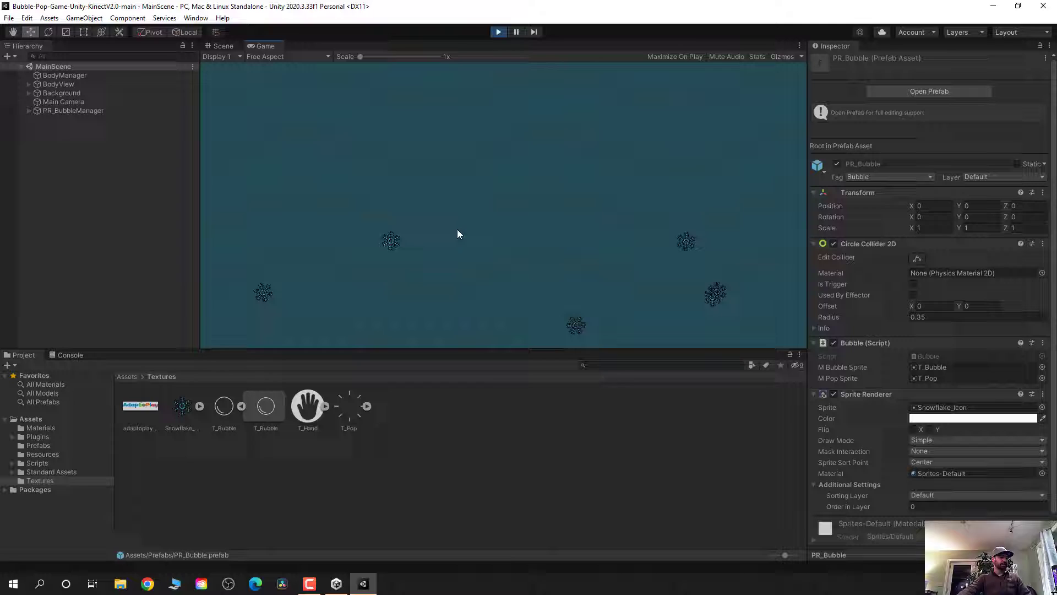
{"action": "key", "text": "ctrl+p"}
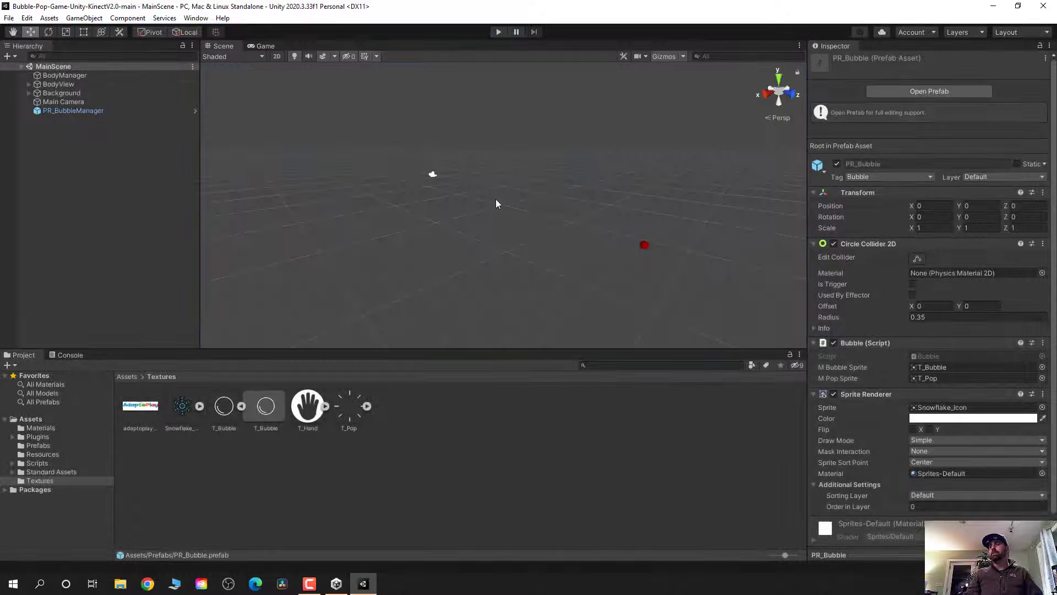
Select the Plane under Background, orbit the Scene view around it, then select Main Camera
{"action": "left_click", "coordinate": [133, 376]}
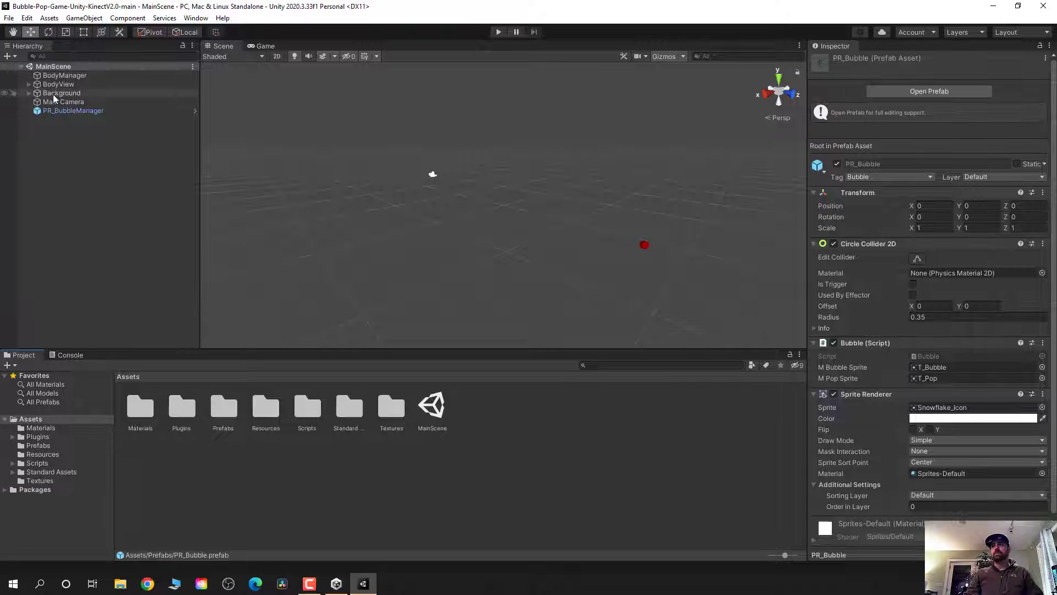
{"action": "left_click", "coordinate": [30, 93]}
{"action": "left_click", "coordinate": [59, 102]}
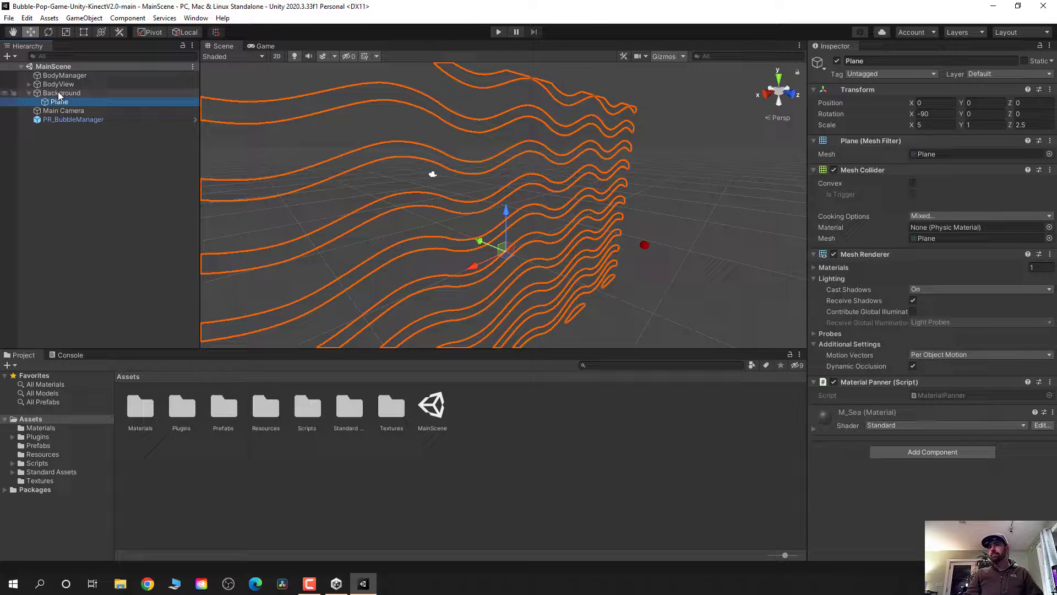
{"action": "left_click", "coordinate": [58, 92]}
{"action": "left_click", "coordinate": [58, 101]}
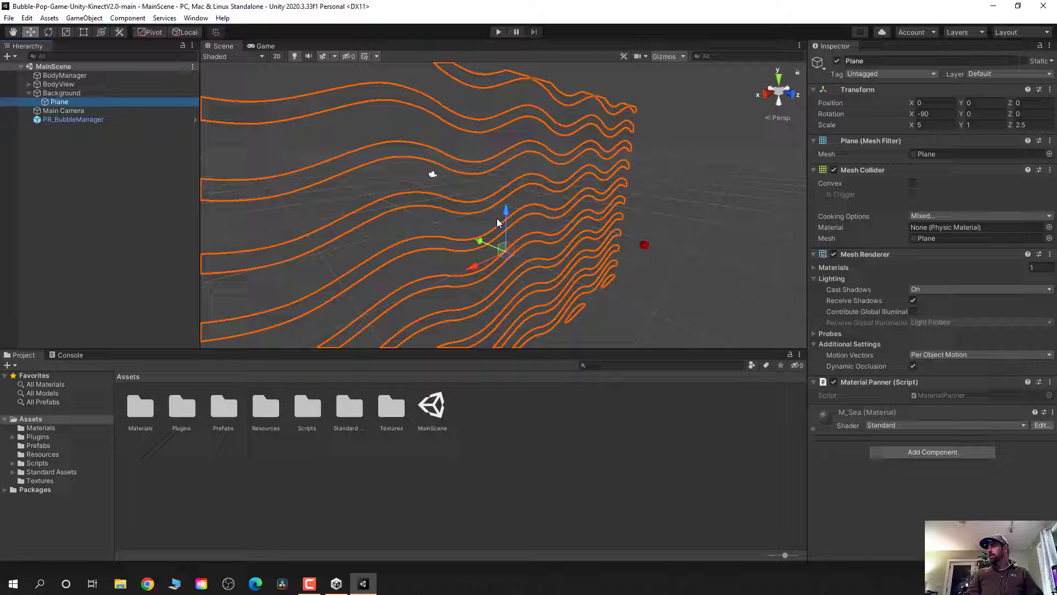
{"action": "left_click_drag", "start_coordinate": [624, 189], "coordinate": [579, 174], "text": "alt"}
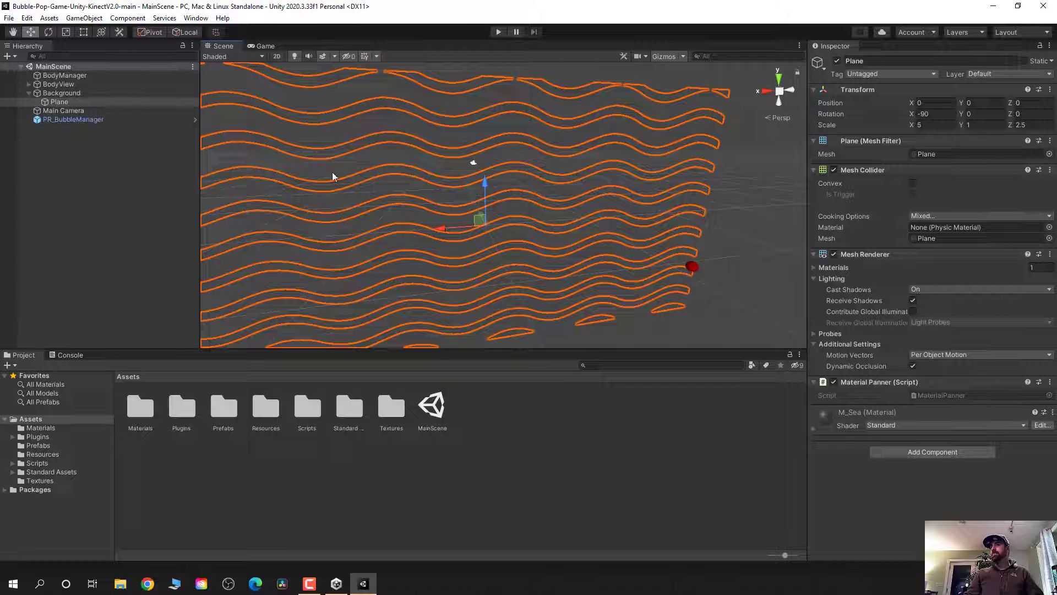
{"action": "left_click", "coordinate": [58, 111]}
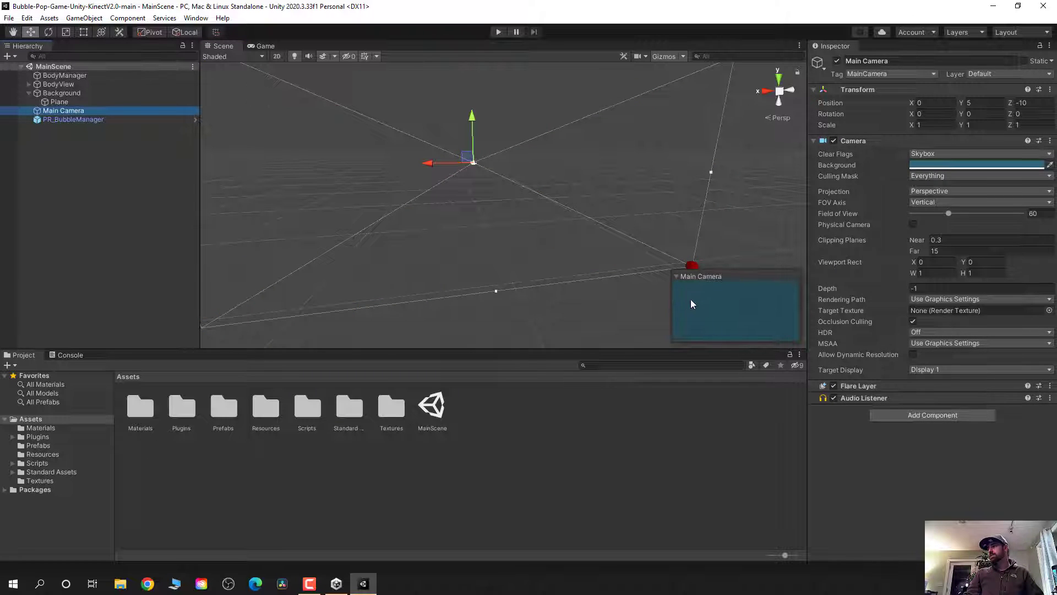
Set the Main Camera's Background colour to pure red, FD0000
{"action": "left_click", "coordinate": [1051, 166]}
{"action": "left_click", "coordinate": [1050, 168]}
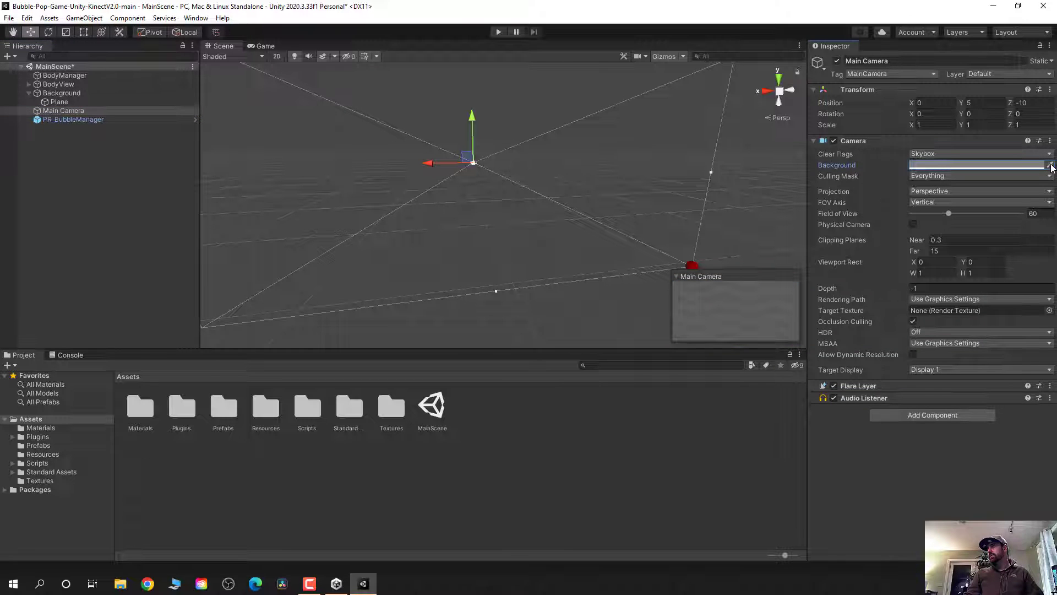
{"action": "left_click", "coordinate": [1033, 166]}
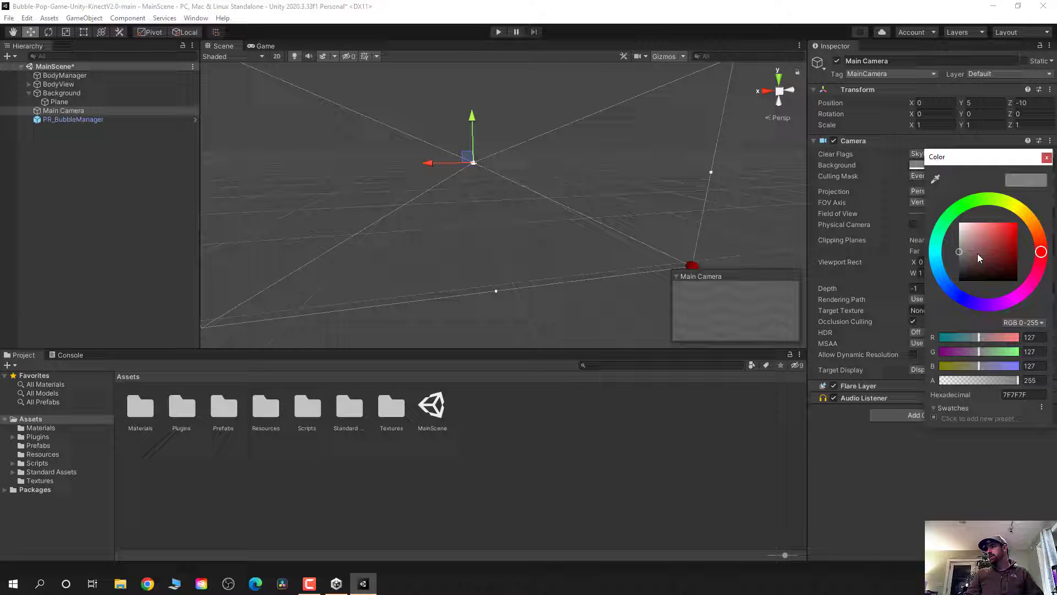
{"action": "left_click", "coordinate": [1017, 228]}
{"action": "left_click_drag", "start_coordinate": [1018, 226], "coordinate": [1023, 223]}
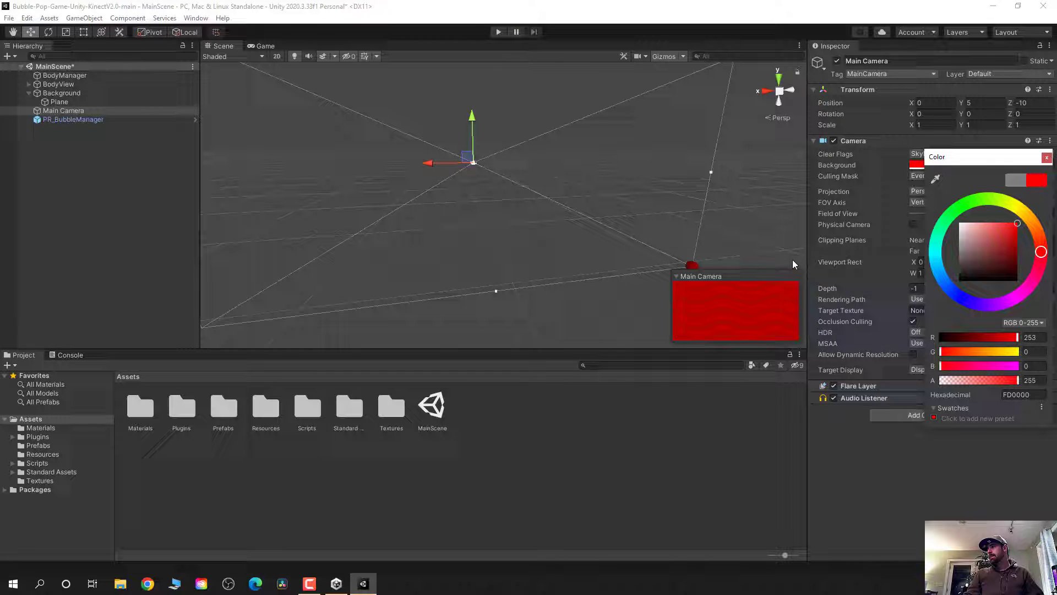
Run the game, then pause it to view snowflakes over the red background
{"action": "left_click", "coordinate": [720, 407]}
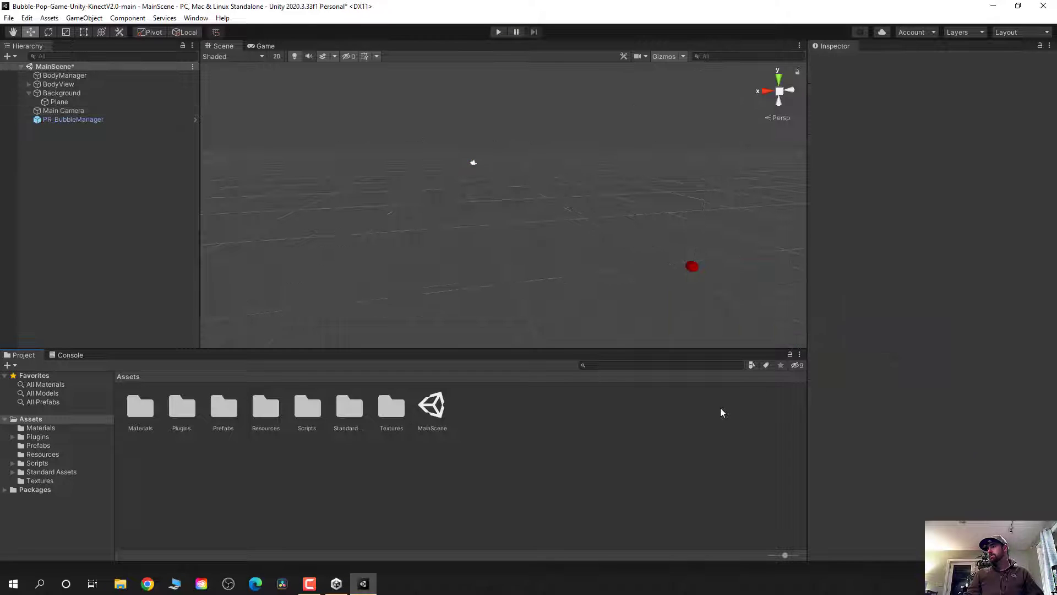
{"action": "left_click", "coordinate": [498, 32]}
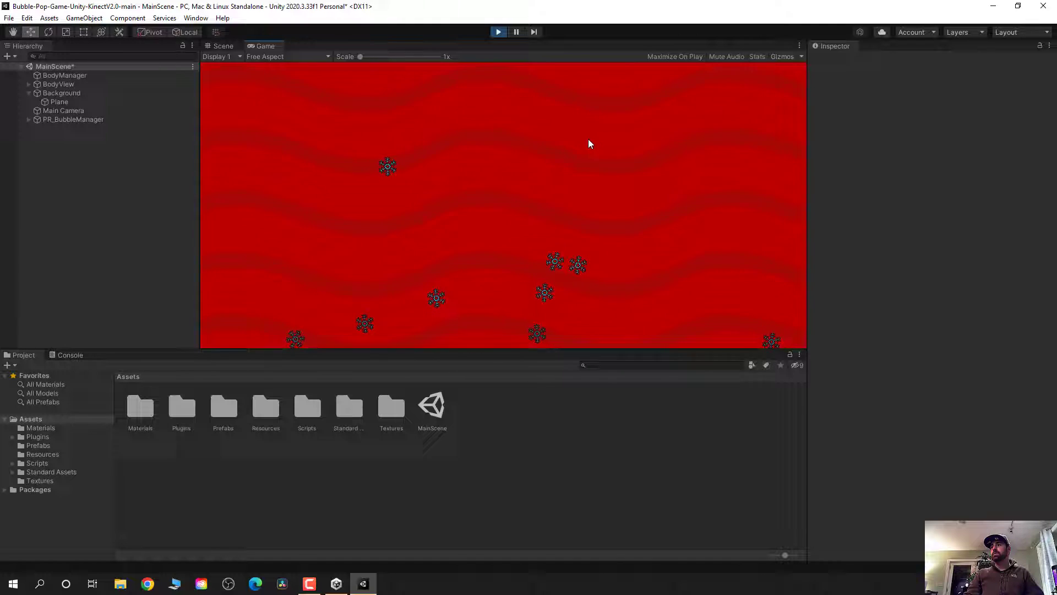
{"action": "left_click", "coordinate": [517, 33]}
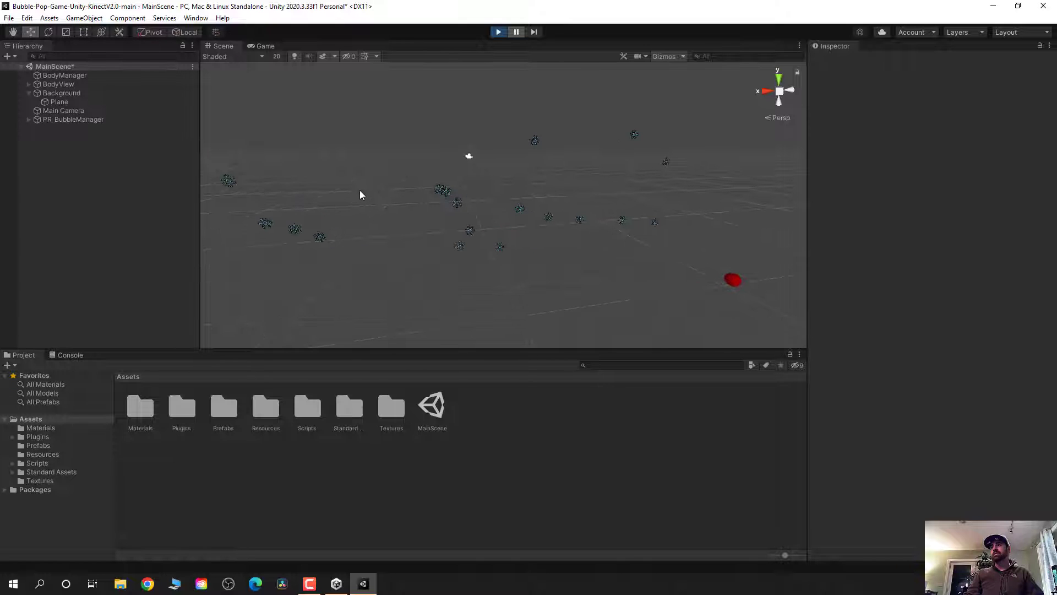
{"action": "double_click", "coordinate": [63, 110]}
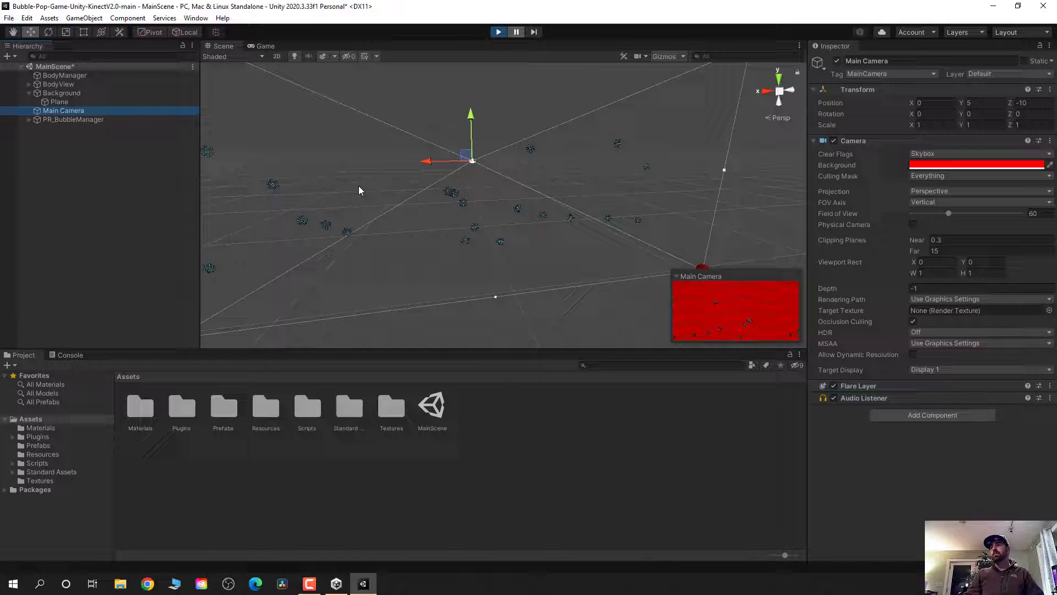
{"action": "left_click_drag", "start_coordinate": [385, 173], "coordinate": [358, 109], "text": "alt"}
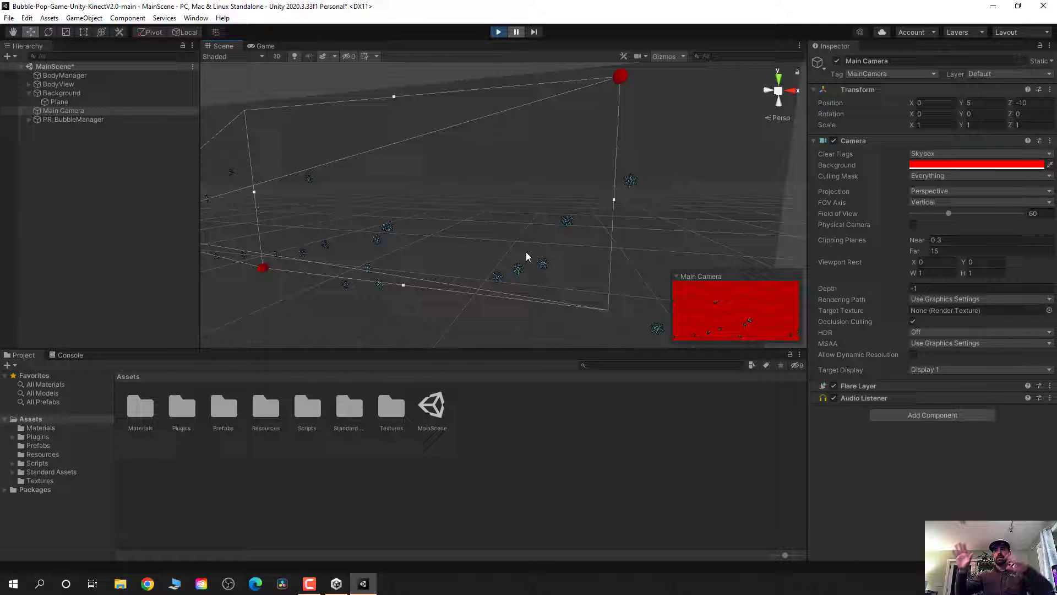
{"action": "right_click_drag", "start_coordinate": [610, 129], "coordinate": [493, 139]}
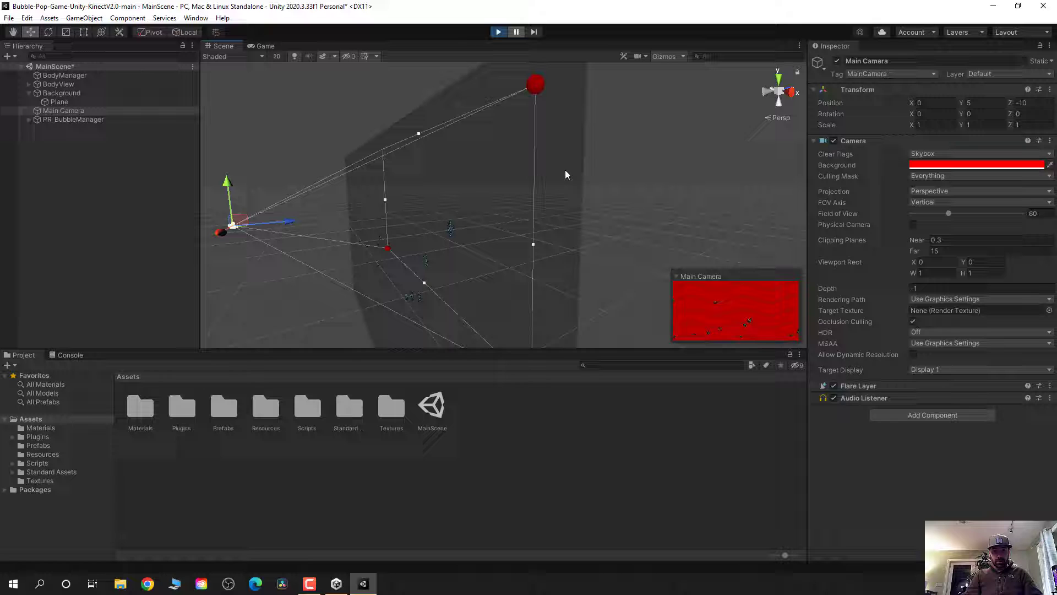
{"action": "right_click_drag", "start_coordinate": [566, 174], "coordinate": [468, 176]}
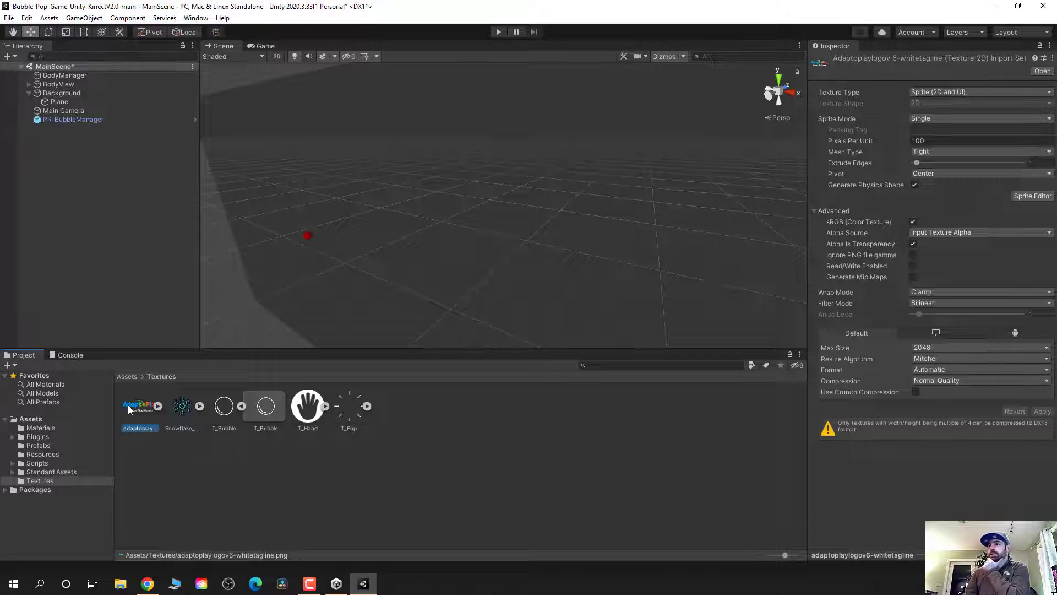
Drag the AdaptoPlay logo texture into the scene, position it toward the wall, and test-run
{"action": "left_click", "coordinate": [962, 91]}
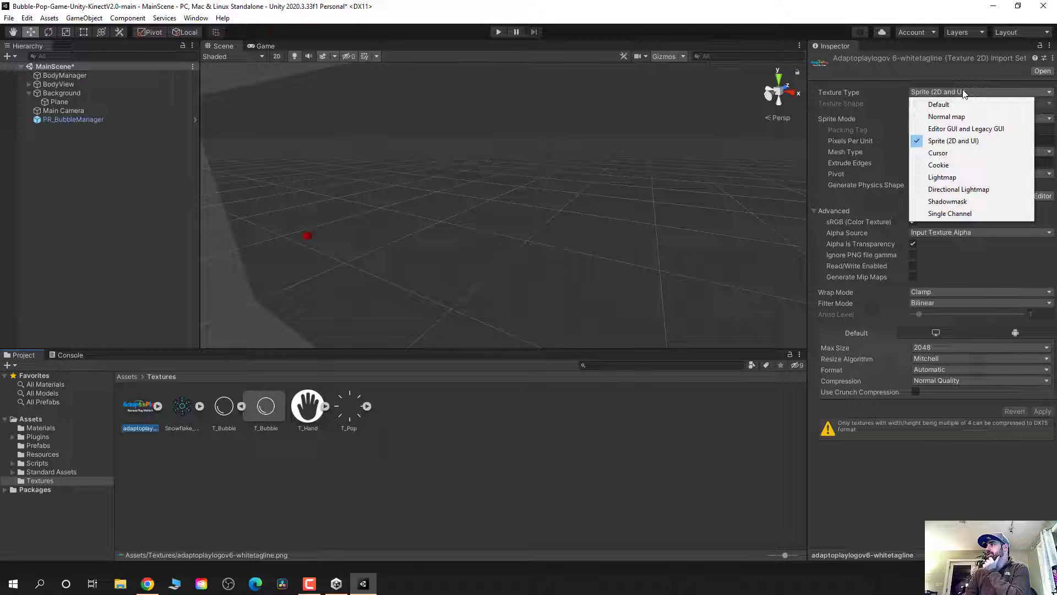
{"action": "left_click", "coordinate": [410, 483]}
{"action": "left_click_drag", "start_coordinate": [139, 407], "coordinate": [284, 336]}
{"action": "scroll", "coordinate": [297, 328], "scroll_direction": "down", "scroll_amount": 4}
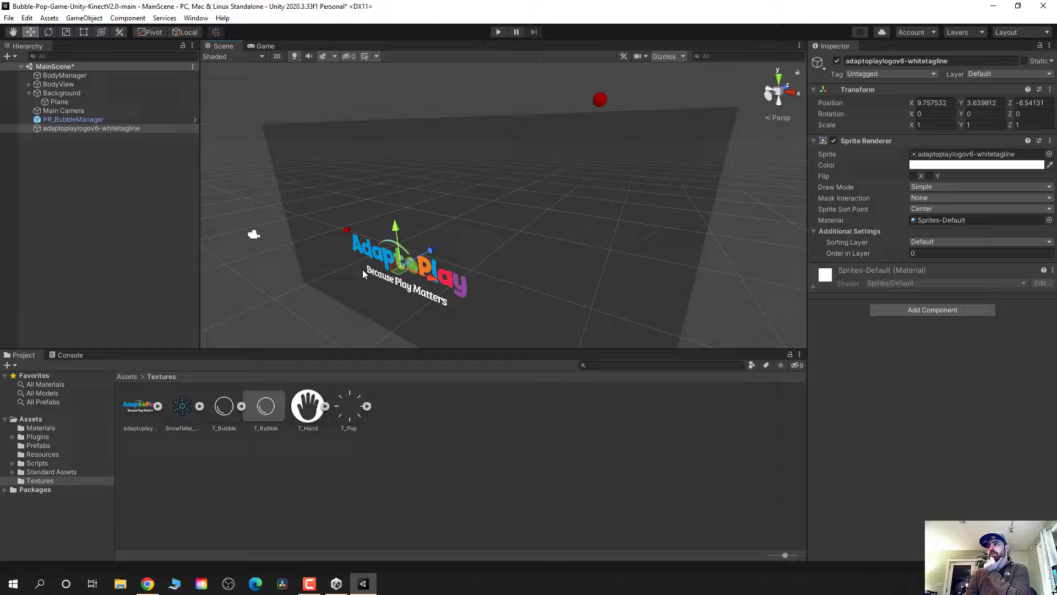
{"action": "left_click_drag", "start_coordinate": [426, 255], "coordinate": [626, 115]}
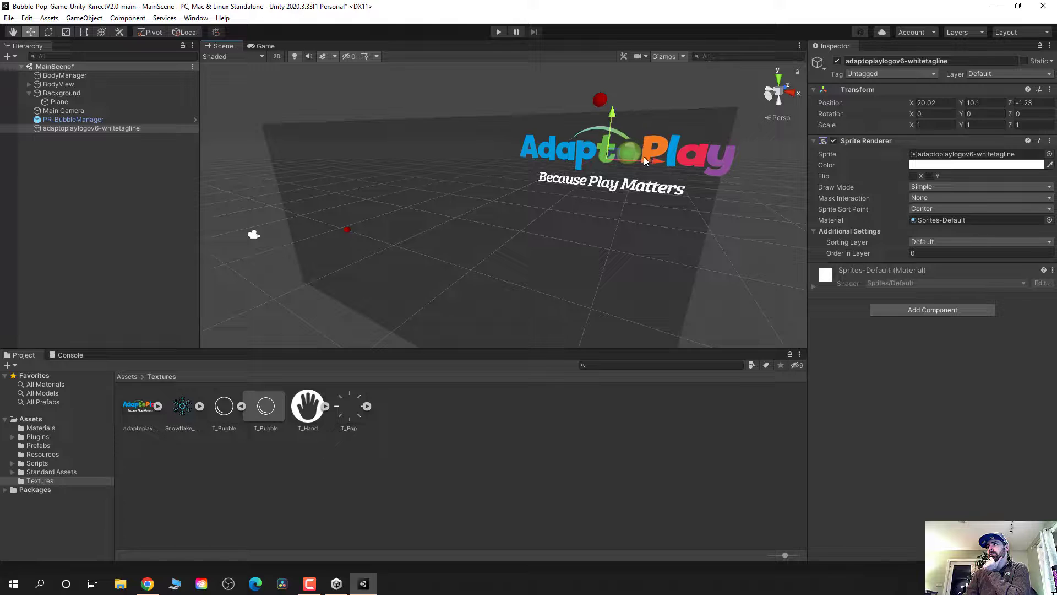
{"action": "left_click_drag", "start_coordinate": [653, 165], "coordinate": [630, 163]}
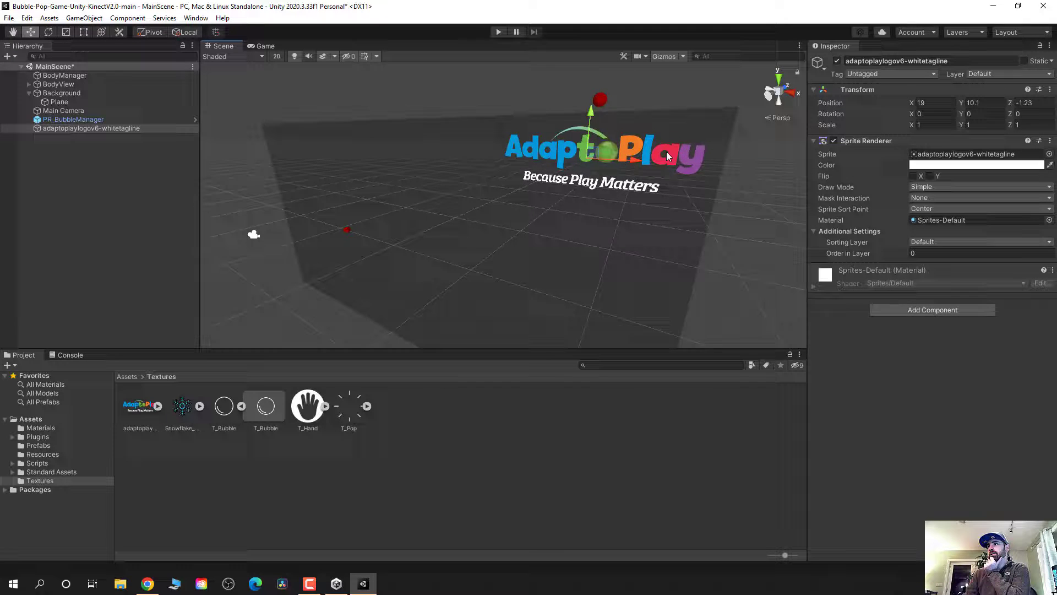
{"action": "scroll", "coordinate": [666, 150], "scroll_direction": "down", "scroll_amount": 2}
{"action": "middle_click_drag", "start_coordinate": [666, 151], "coordinate": [522, 220]}
{"action": "left_click_drag", "start_coordinate": [522, 220], "coordinate": [351, 168], "text": "alt"}
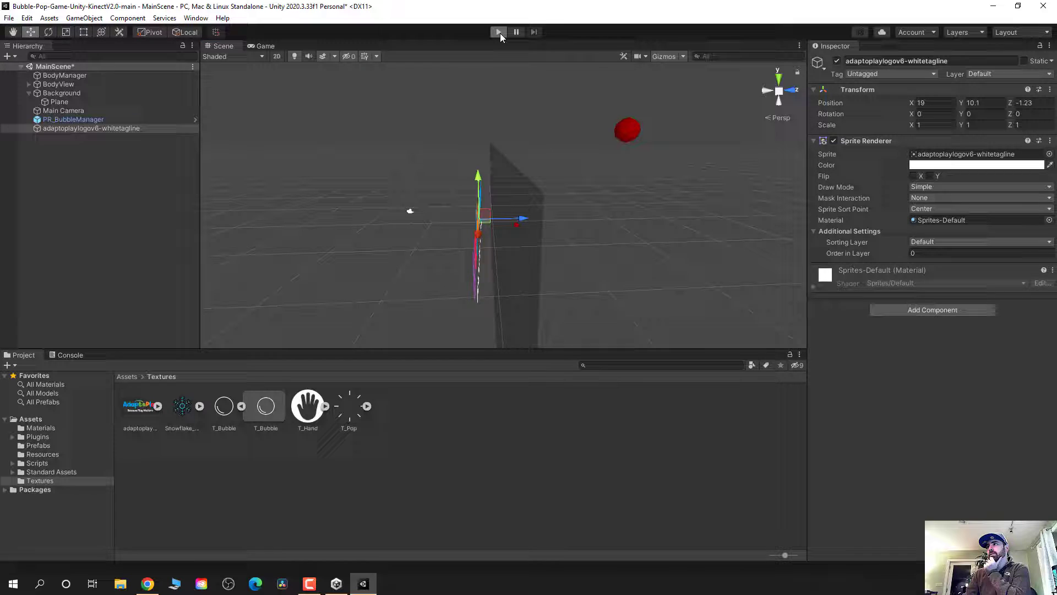
{"action": "left_click", "coordinate": [499, 33]}
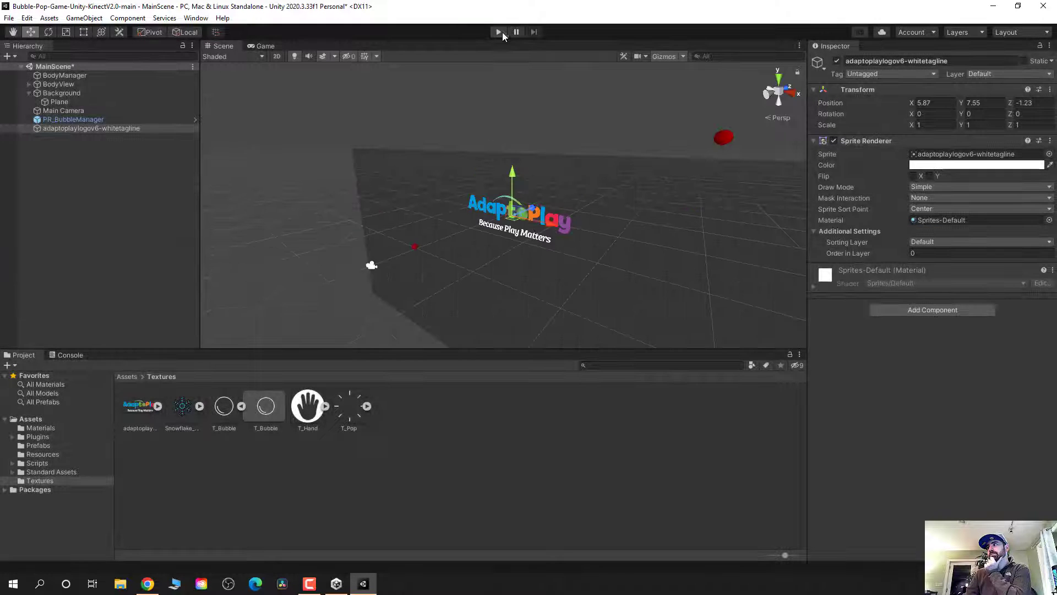
Scale the logo to 0.5 on X, Y and Z
{"action": "left_click", "coordinate": [919, 125]}
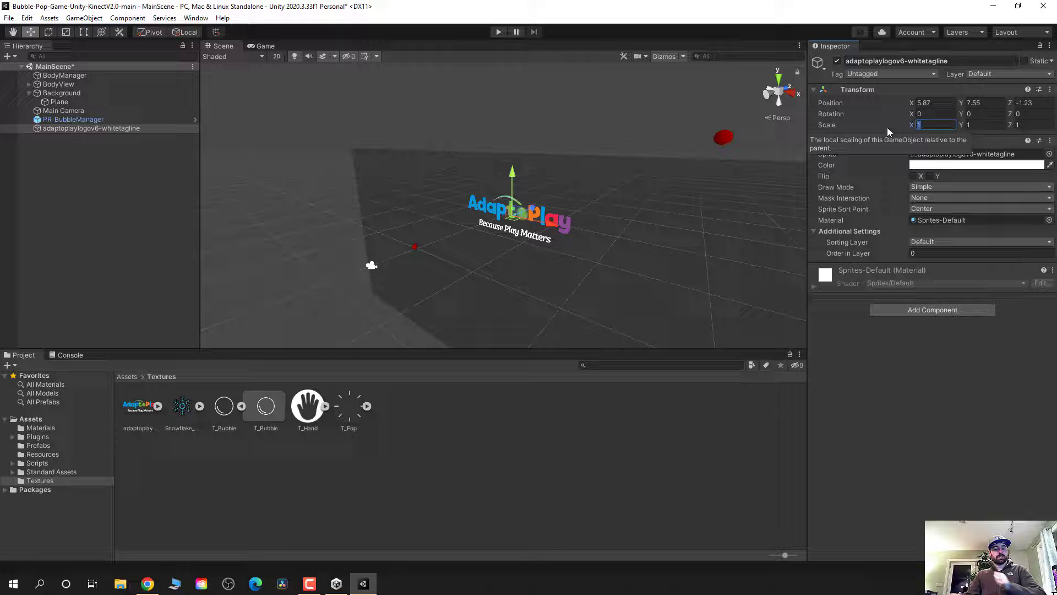
{"action": "type", "text": "0.5"}
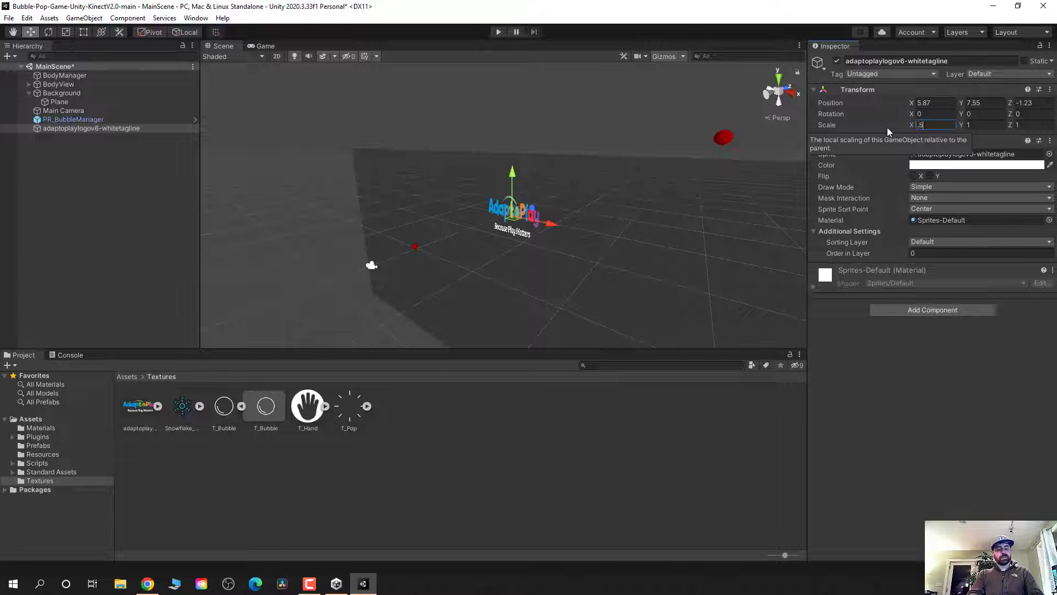
{"action": "key", "text": "Tab"}
{"action": "type", "text": ".5"}
{"action": "key", "text": "Tab"}
{"action": "type", "text": ".5"}
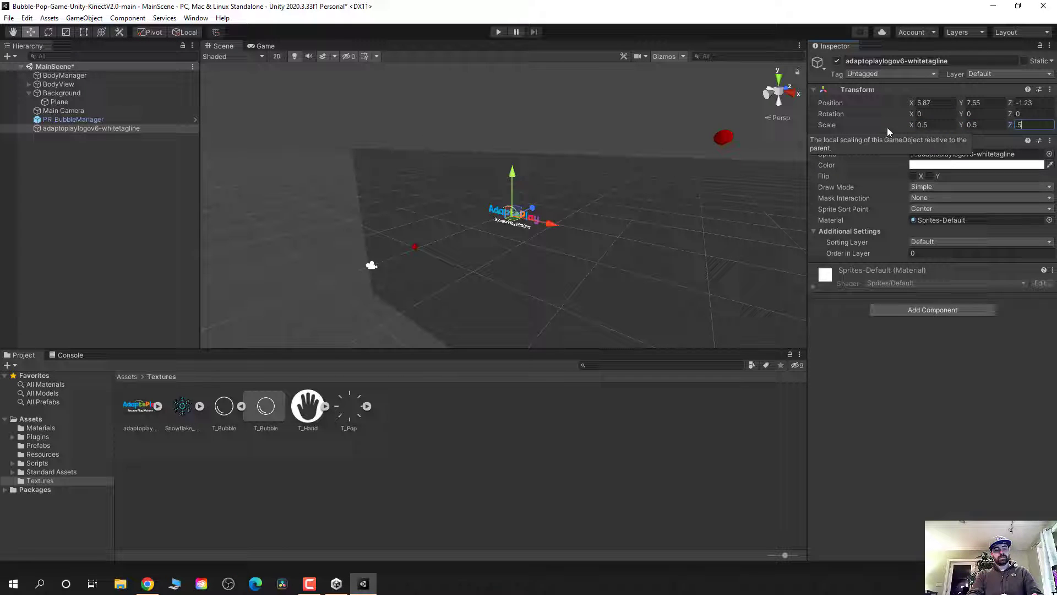
{"action": "left_click", "coordinate": [608, 92]}
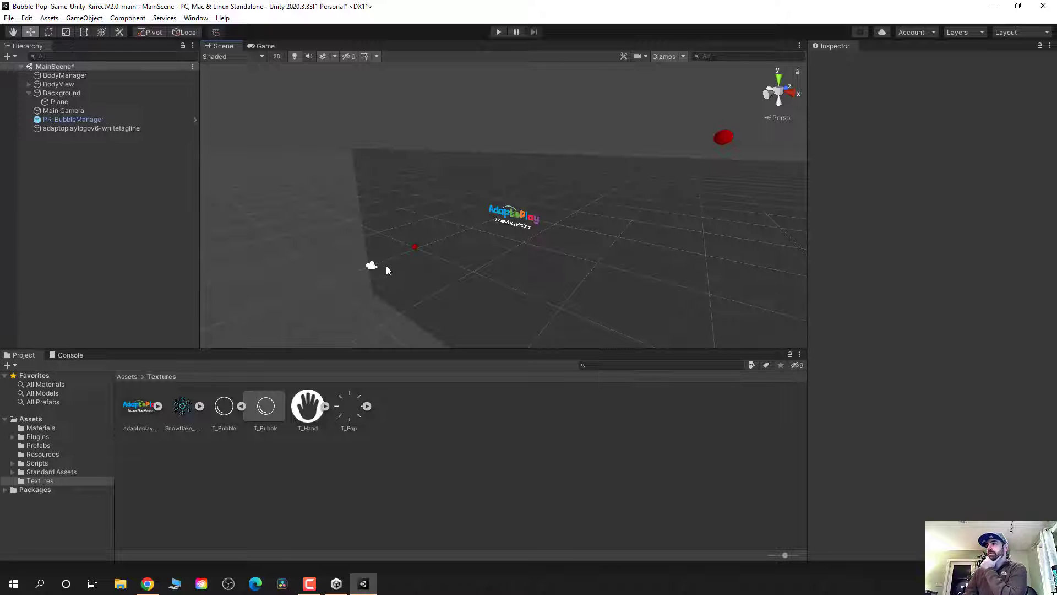
Test-run the game twice to check the smaller logo sits top-right
{"action": "left_click", "coordinate": [499, 33]}
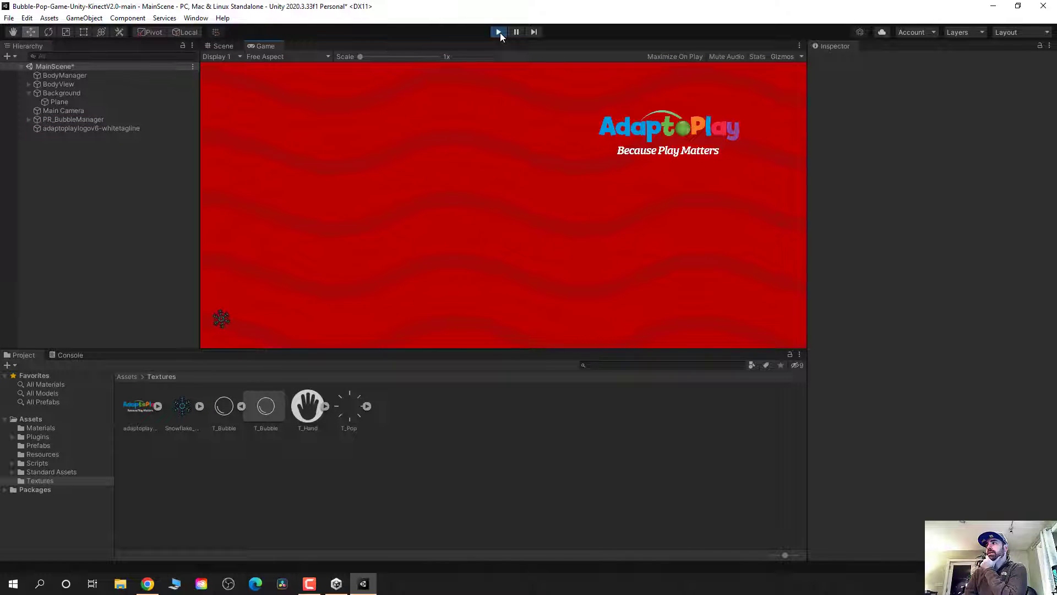
{"action": "left_click", "coordinate": [499, 32]}
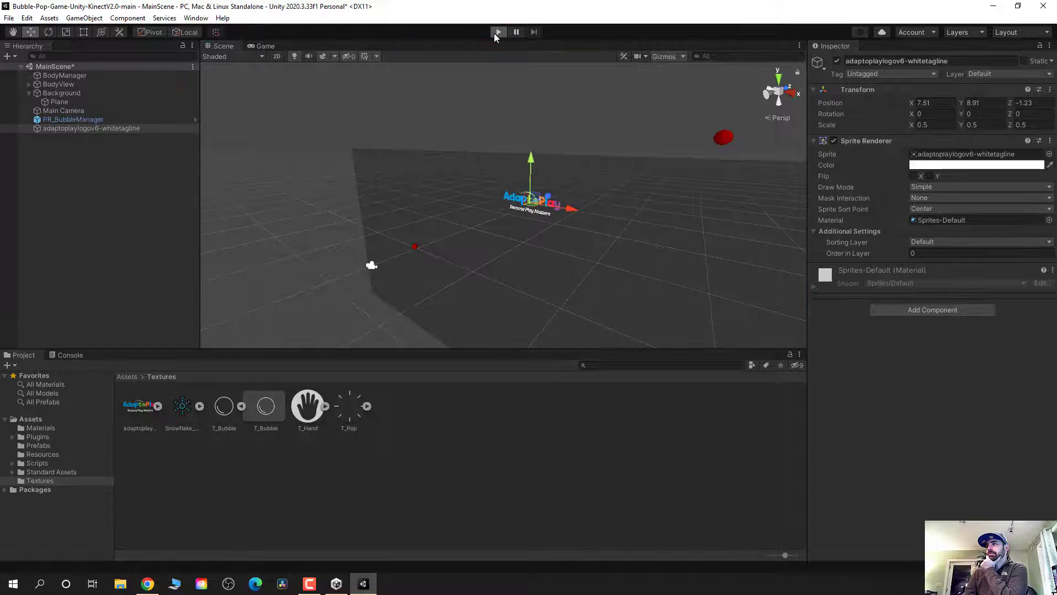
{"action": "left_click", "coordinate": [495, 33]}
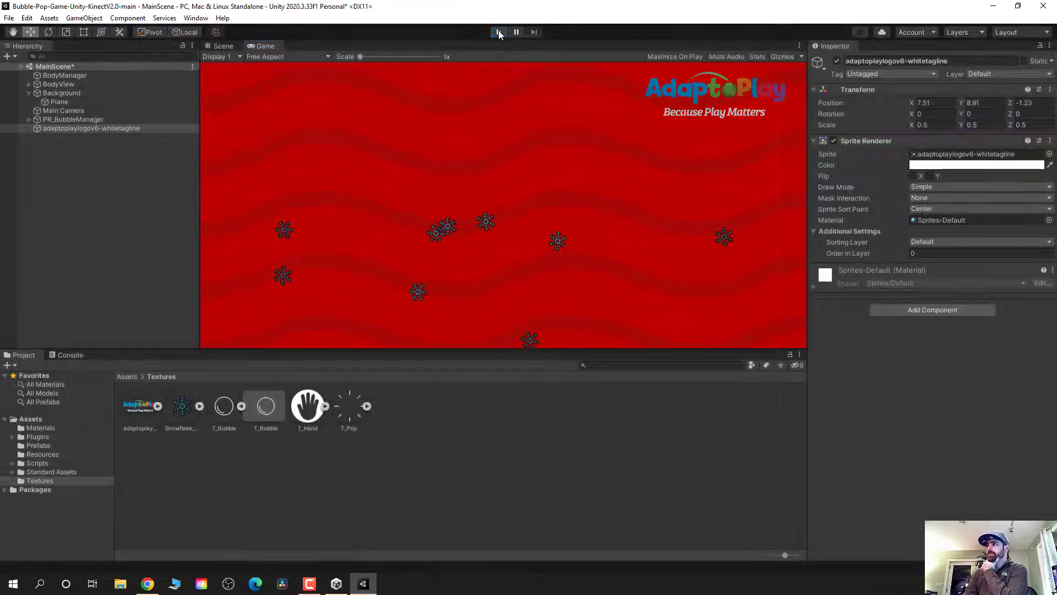
{"action": "left_click", "coordinate": [499, 33]}
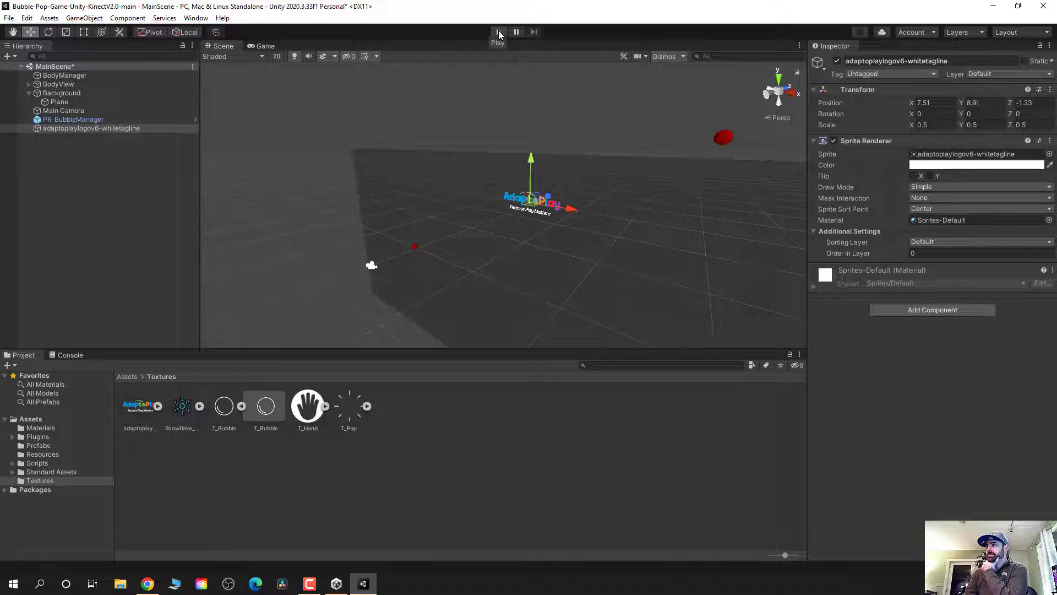
Save the scene
{"action": "left_click", "coordinate": [15, 19]}
{"action": "left_click", "coordinate": [27, 71]}
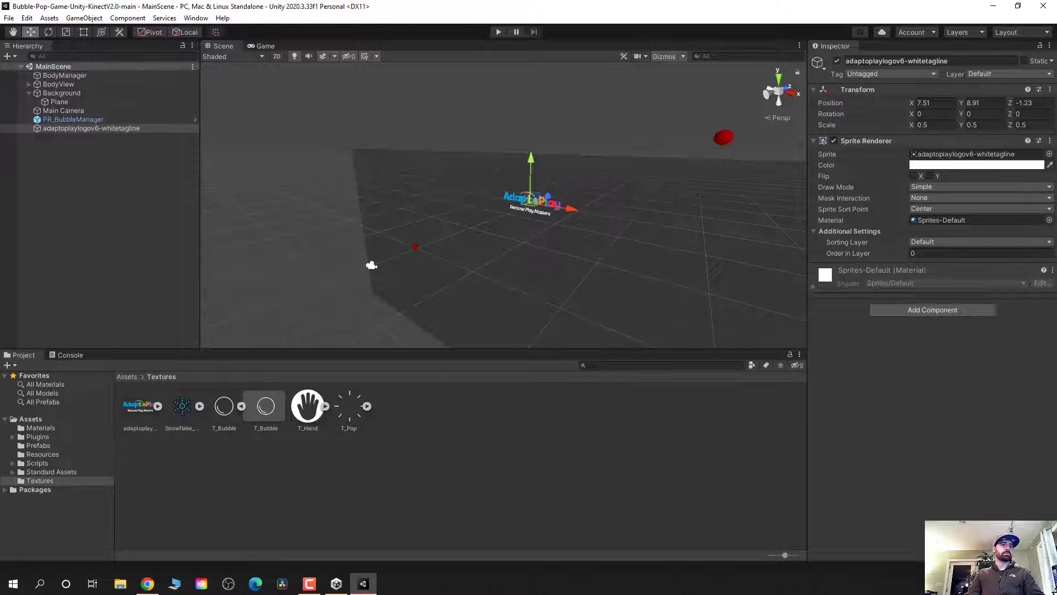
{"action": "right_click", "coordinate": [98, 166]}
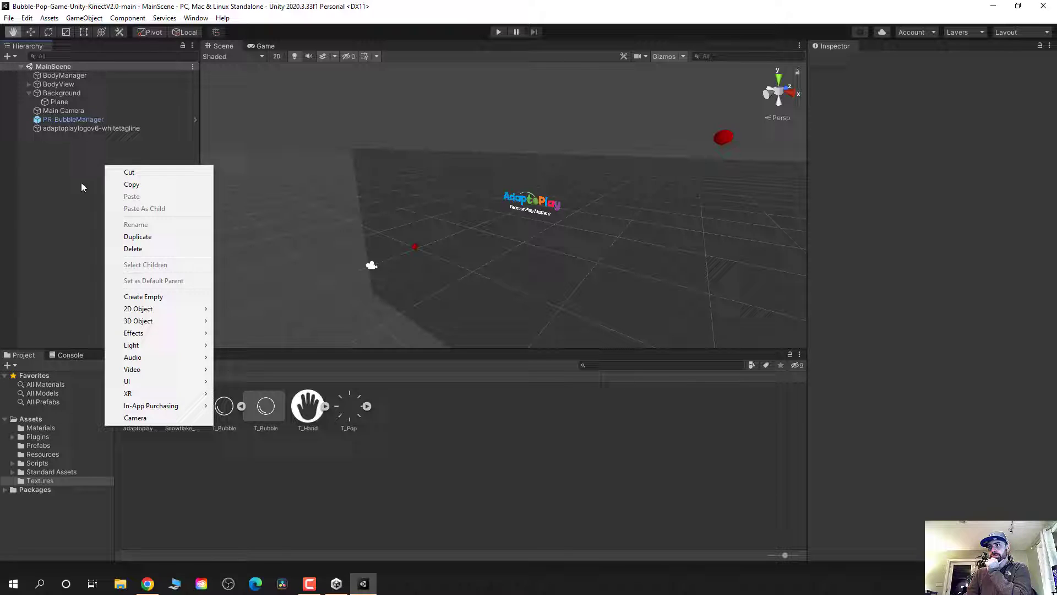
{"action": "left_click", "coordinate": [80, 187]}
Create an empty object named 'Chrism Music' and give it an Audio Source component
{"action": "right_click", "coordinate": [94, 181]}
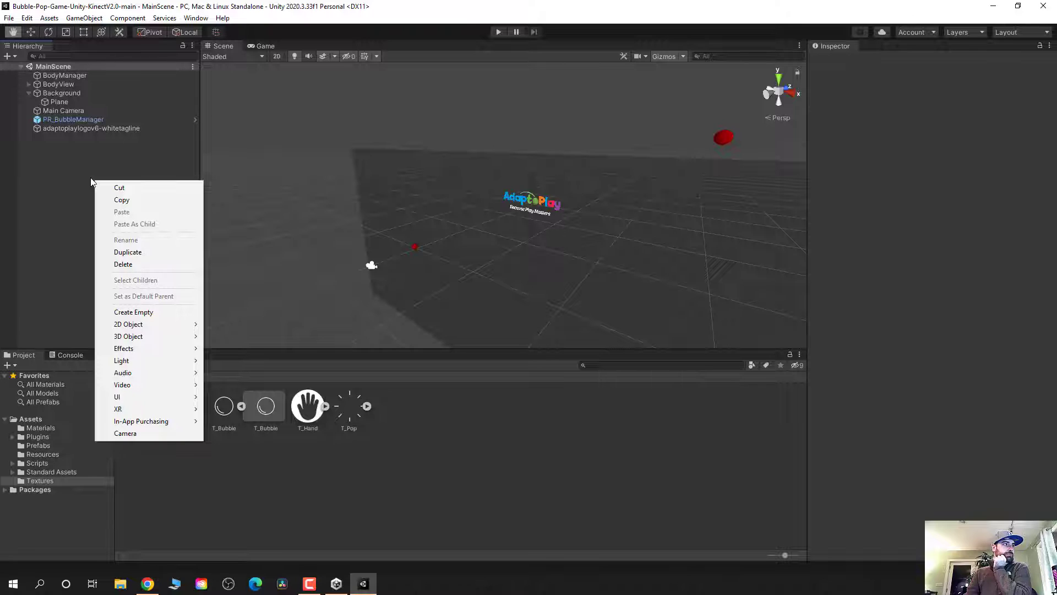
{"action": "left_click", "coordinate": [184, 312]}
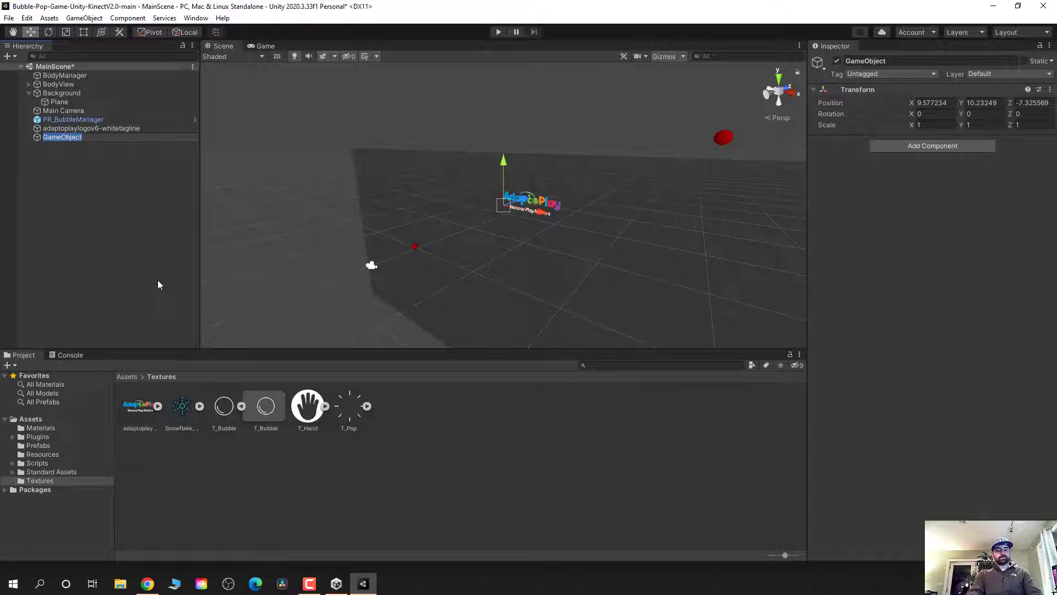
{"action": "type", "text": "Chrism"}
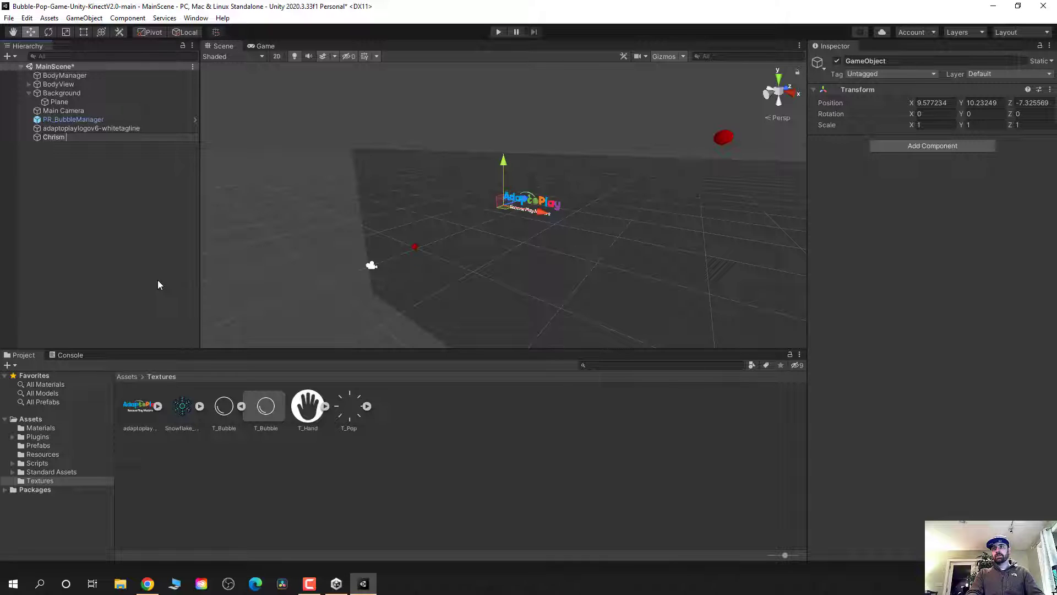
{"action": "type", "text": " Music"}
{"action": "key", "text": "Return"}
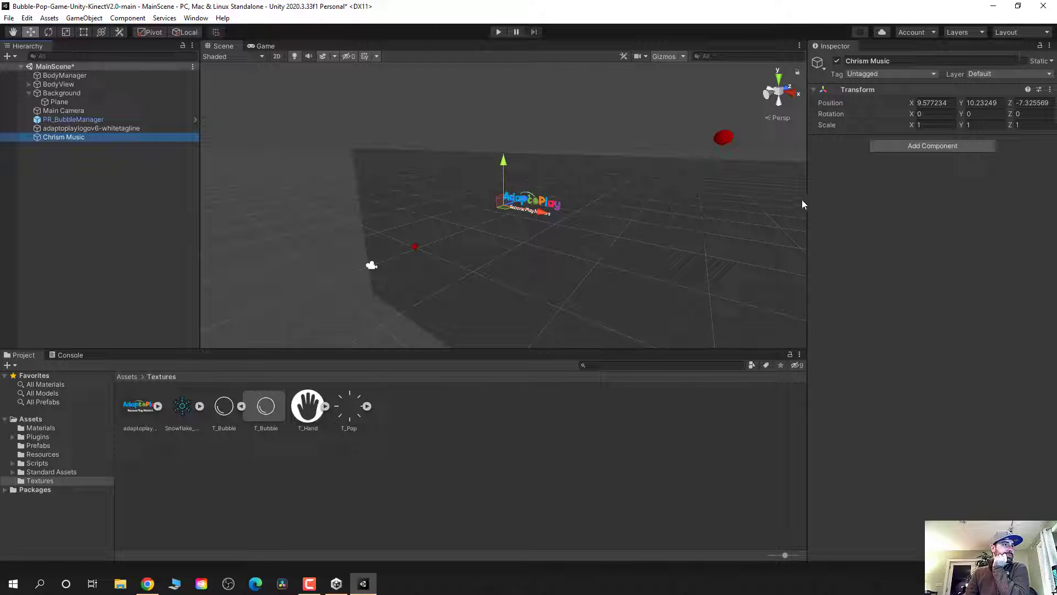
{"action": "left_click", "coordinate": [914, 146]}
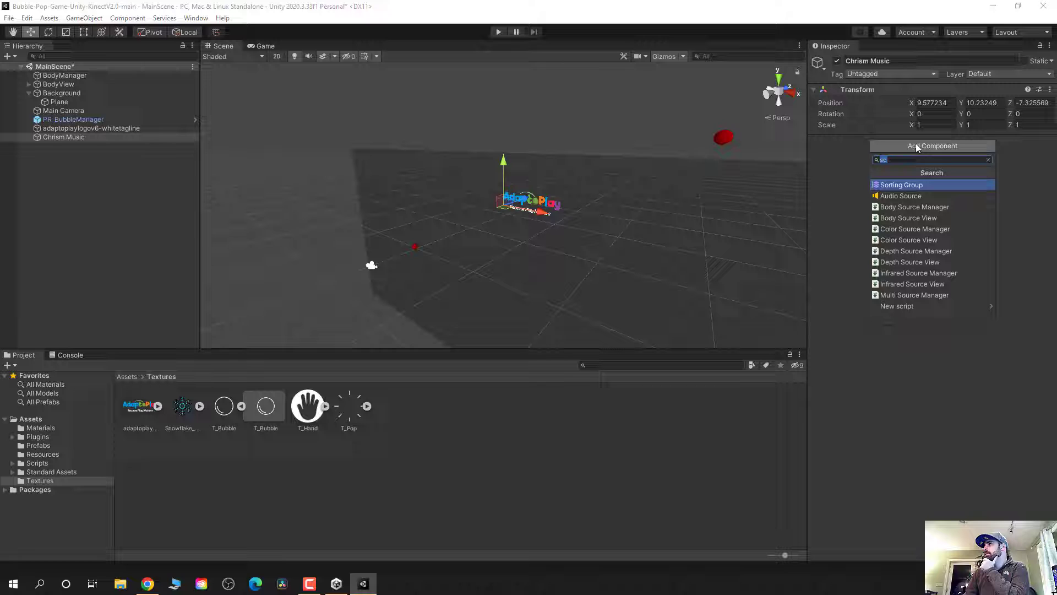
{"action": "left_click", "coordinate": [904, 197]}
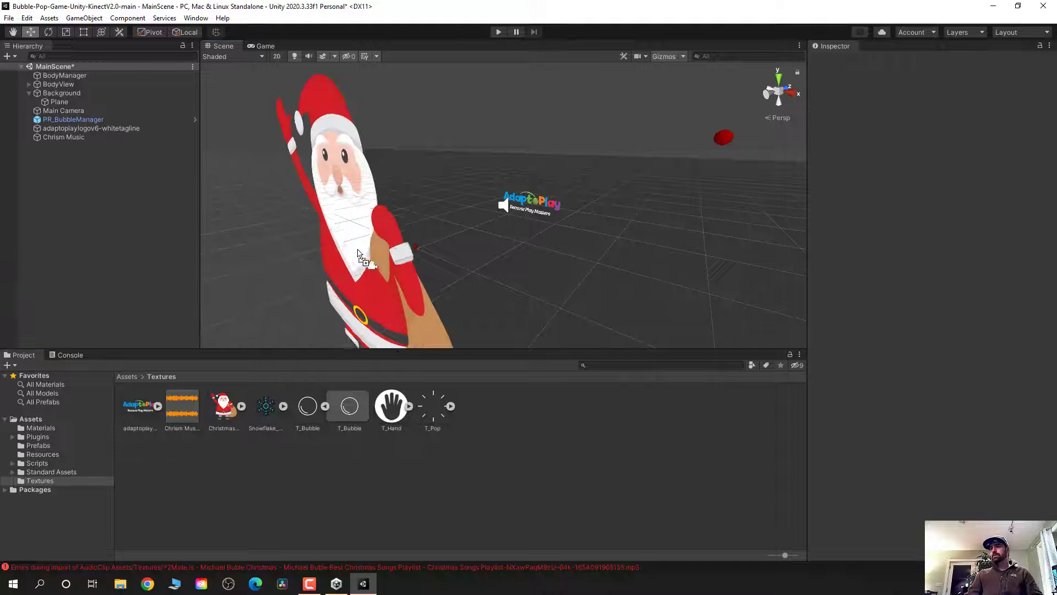
Move the Santa sprite left and deeper, scale it to 0.5, and start a test run
{"action": "left_click", "coordinate": [427, 263]}
{"action": "key", "text": "f"}
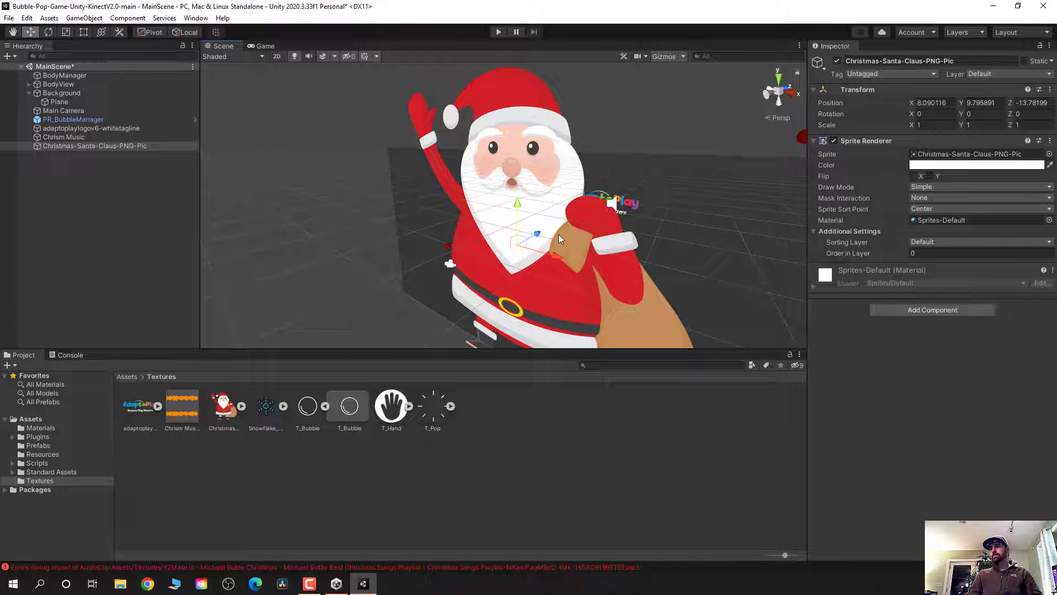
{"action": "left_click_drag", "start_coordinate": [467, 218], "coordinate": [379, 192]}
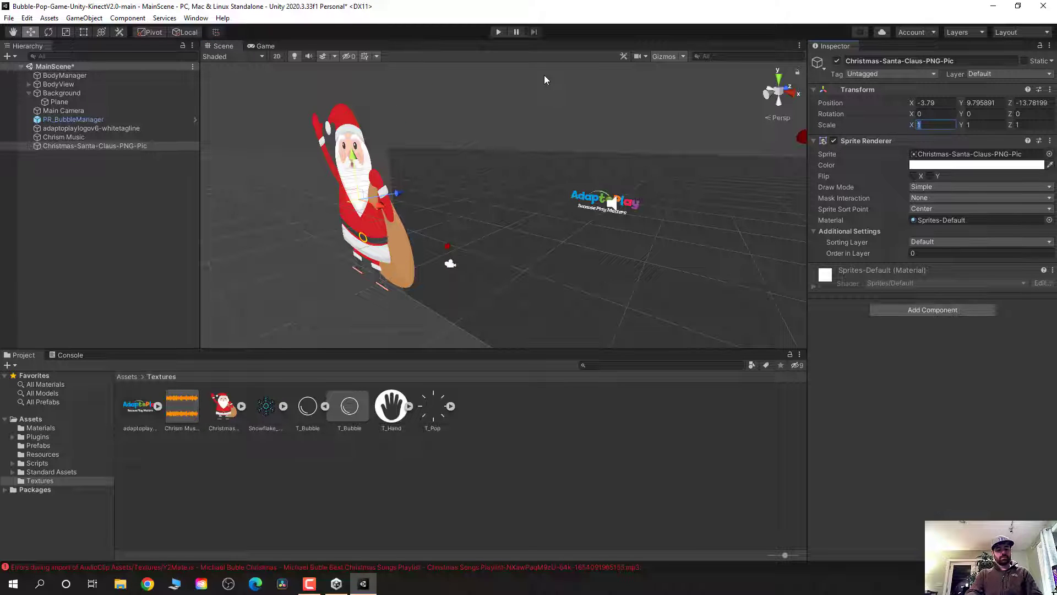
{"action": "type", "text": ".5"}
{"action": "key", "text": "Tab"}
{"action": "type", "text": ".5"}
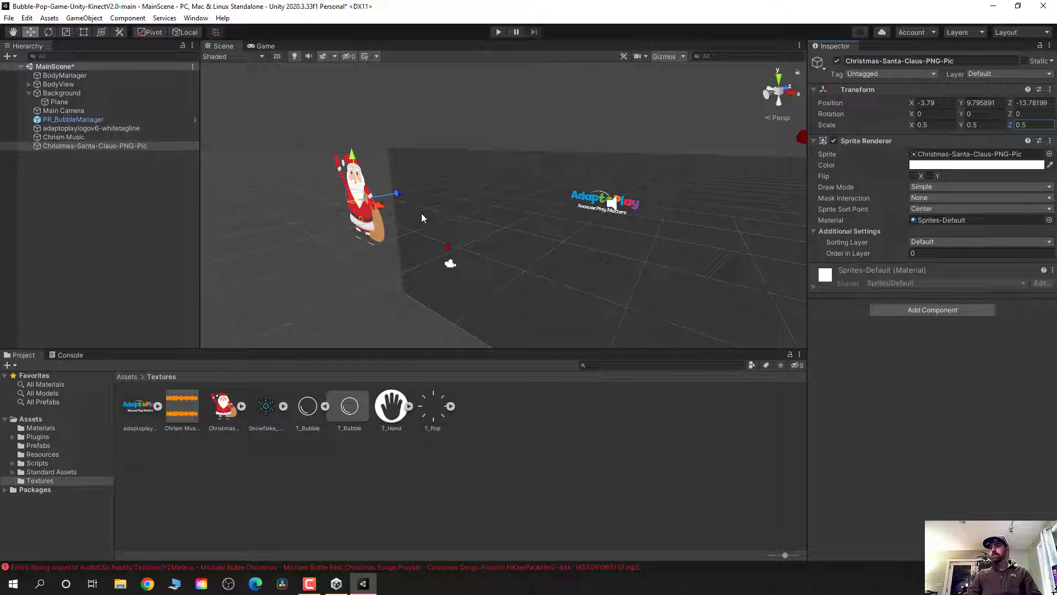
{"action": "left_click_drag", "start_coordinate": [387, 192], "coordinate": [445, 198]}
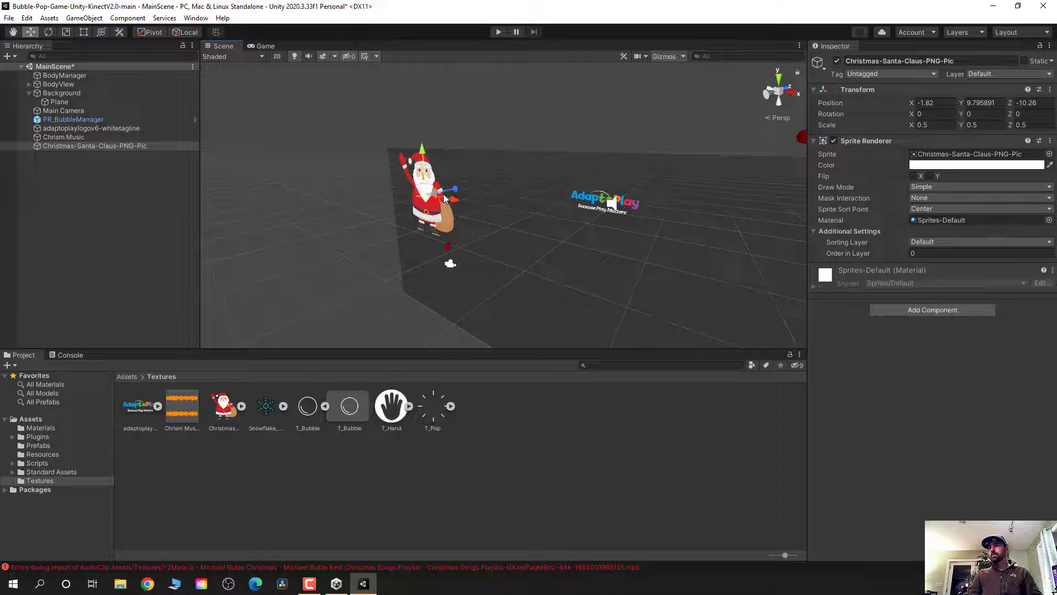
{"action": "left_click", "coordinate": [498, 31]}
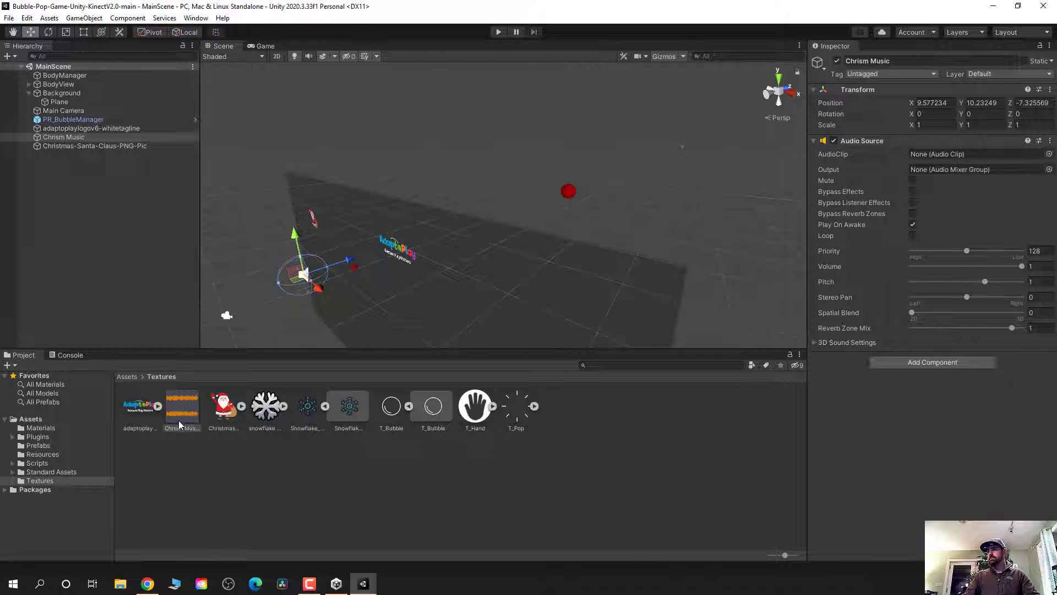
Open the Chrism Music audio asset in the media player to listen, then close it
{"action": "left_click", "coordinate": [176, 414]}
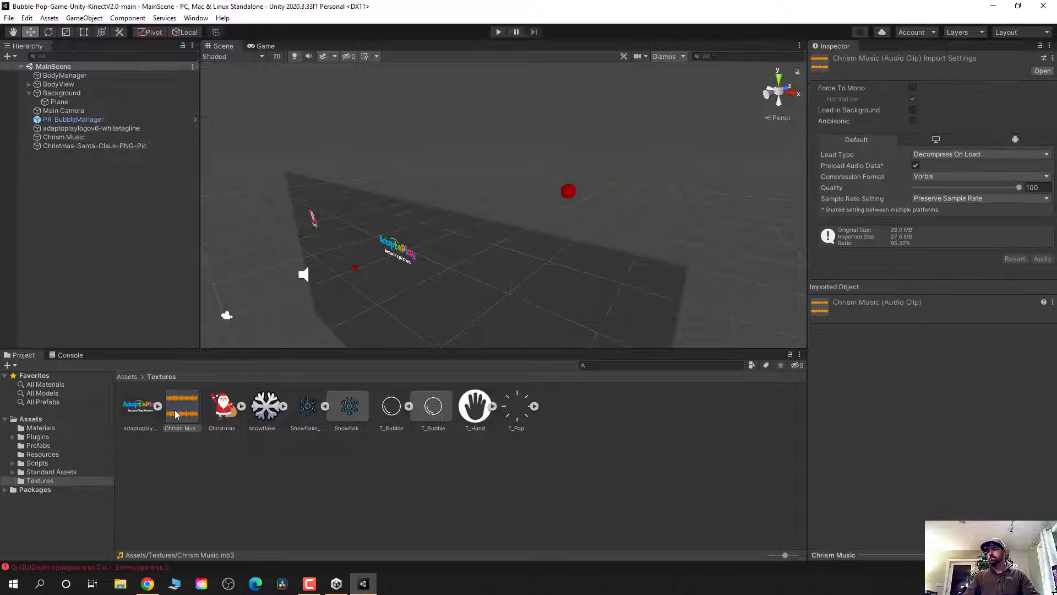
{"action": "double_click", "coordinate": [176, 414]}
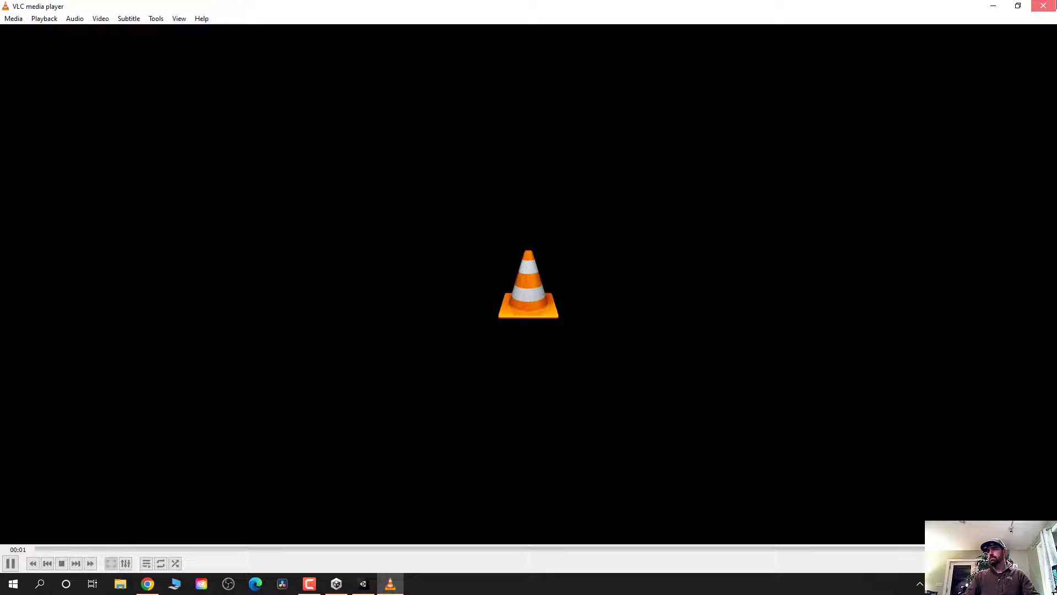
{"action": "key", "text": "alt+F4"}
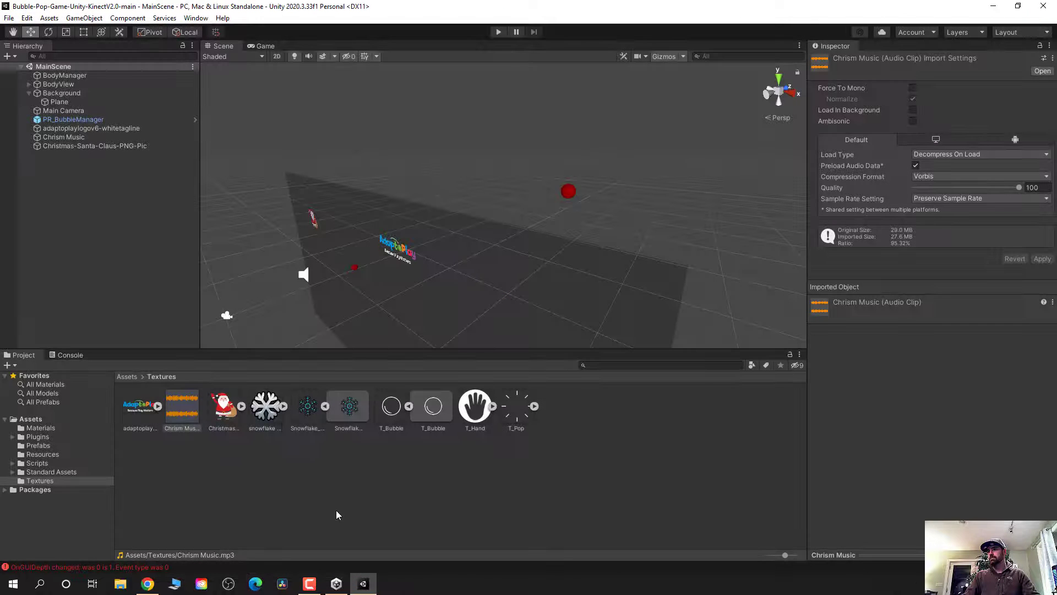
Assign the Chrism Music clip to the object's AudioClip with Loop ticked, then play-test and stop
{"action": "left_click", "coordinate": [88, 138]}
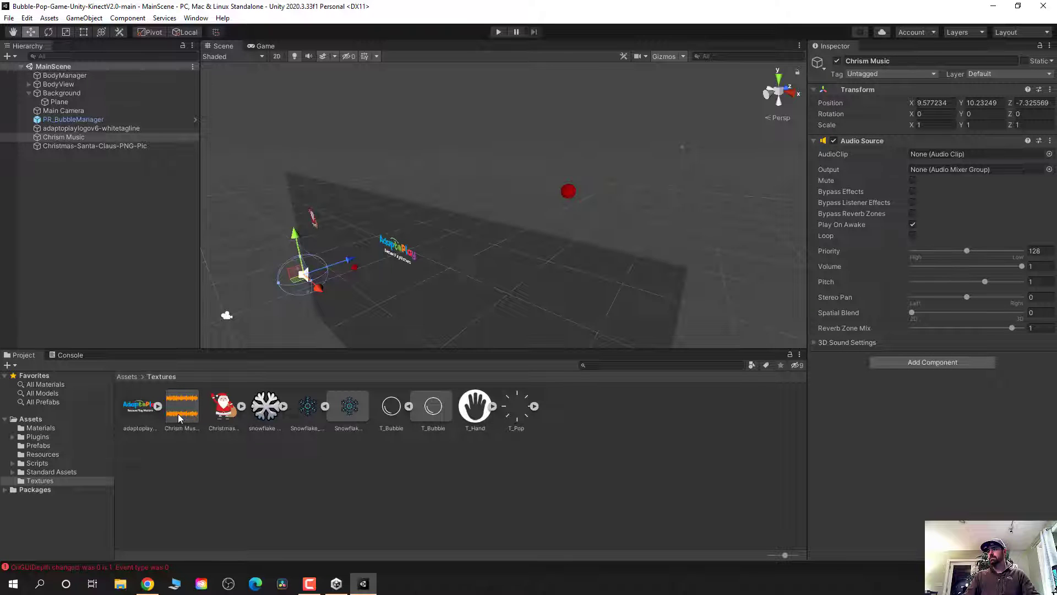
{"action": "left_click_drag", "start_coordinate": [179, 419], "coordinate": [910, 235]}
{"action": "left_click_drag", "start_coordinate": [966, 165], "coordinate": [965, 156]}
{"action": "left_click", "coordinate": [912, 235]}
{"action": "left_click", "coordinate": [495, 32]}
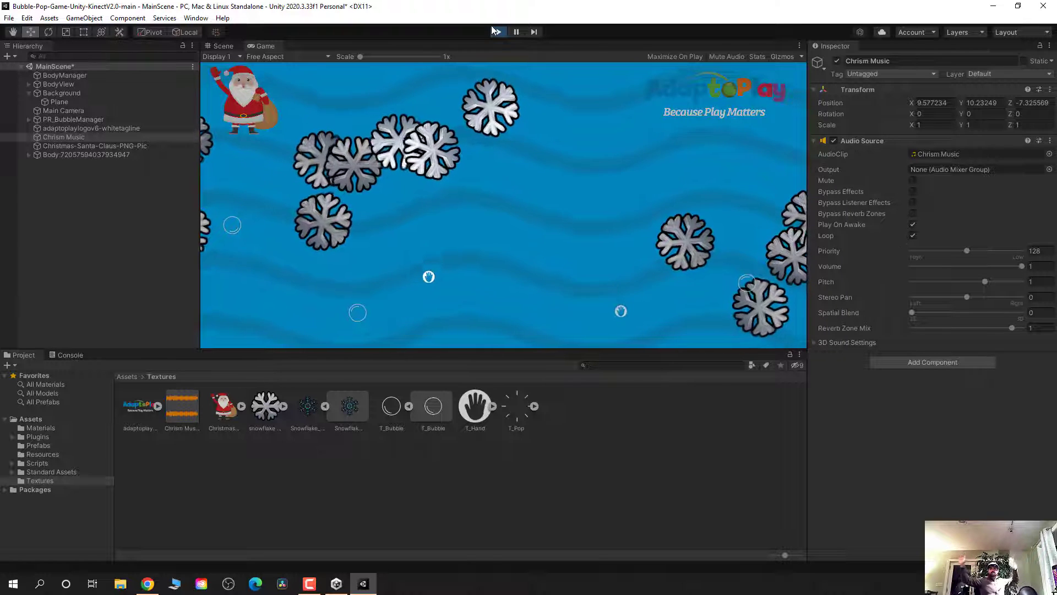
{"action": "left_click", "coordinate": [495, 32]}
Save the scene, add the open MainScene in Build Settings, and open Player Settings
{"action": "left_click", "coordinate": [8, 17]}
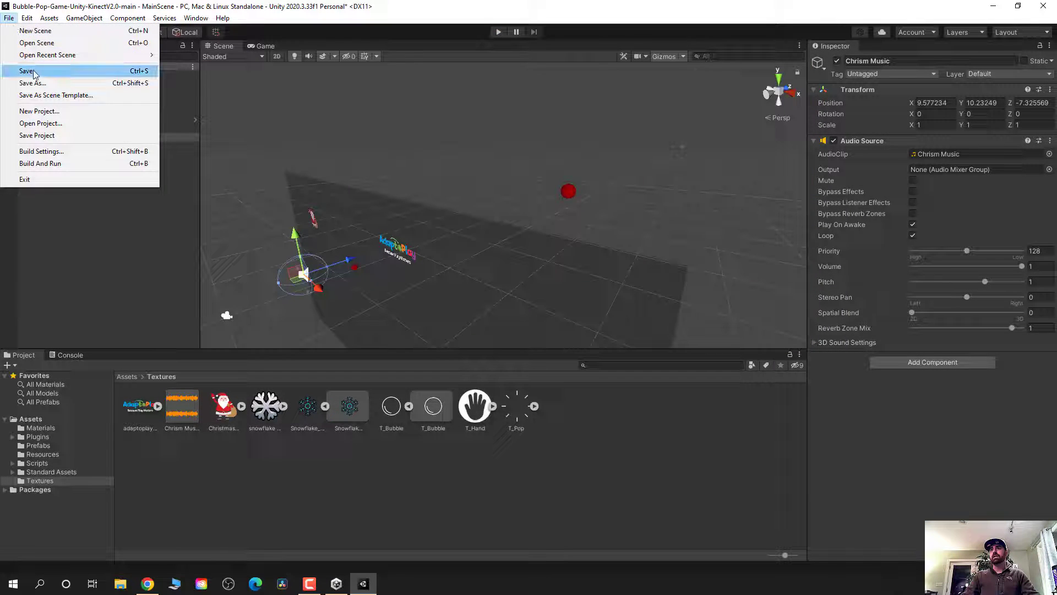
{"action": "left_click", "coordinate": [25, 70]}
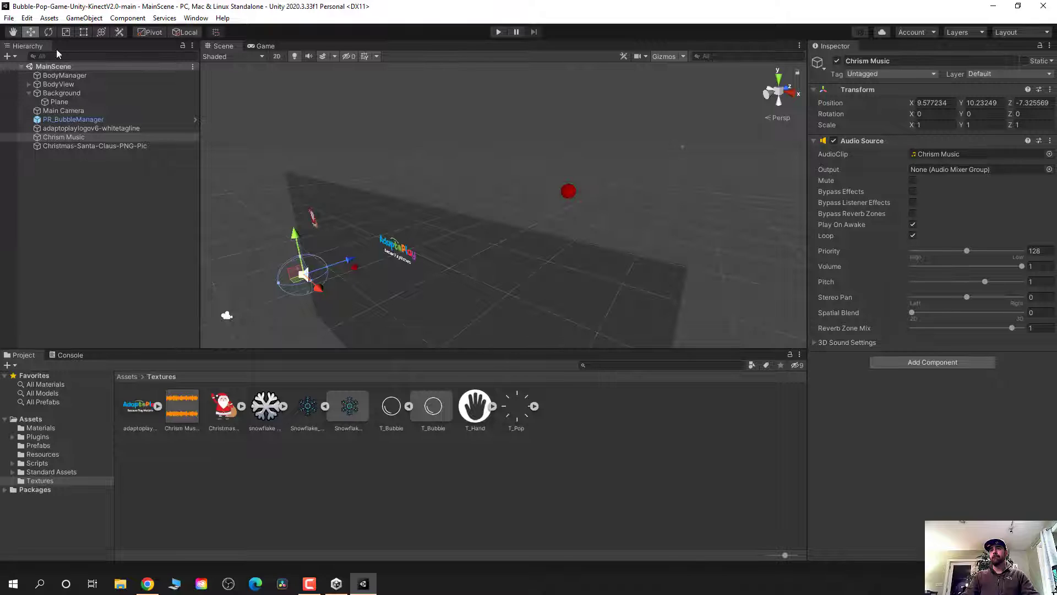
{"action": "left_click", "coordinate": [9, 18]}
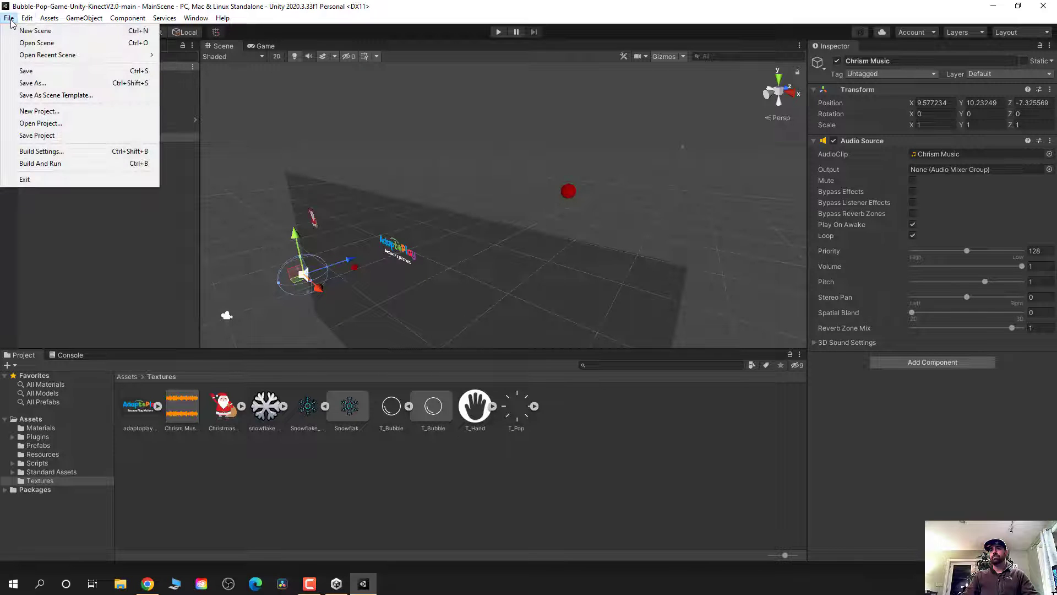
{"action": "left_click", "coordinate": [121, 155]}
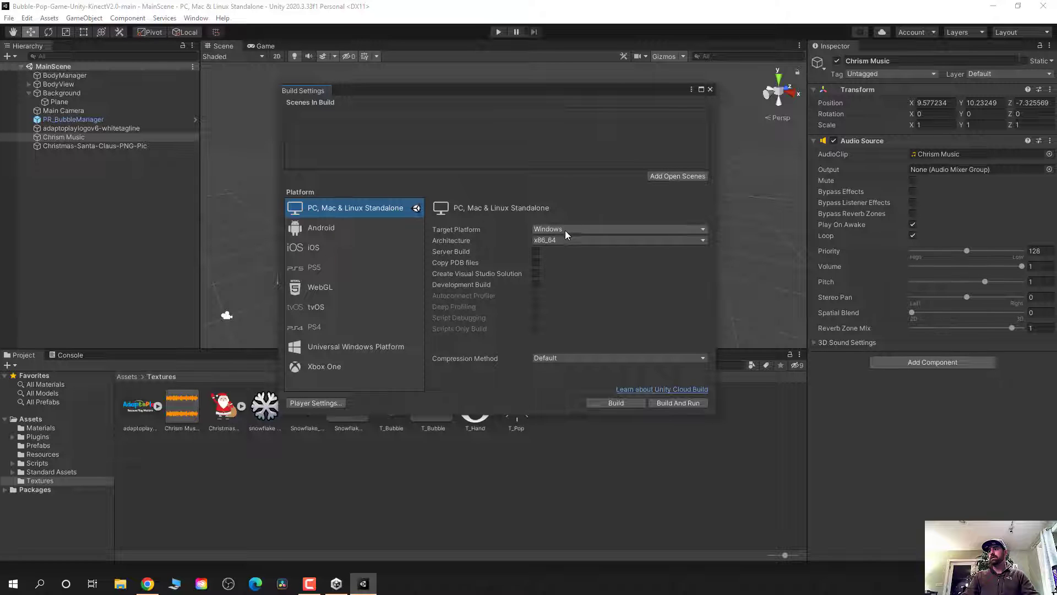
{"action": "left_click", "coordinate": [633, 402]}
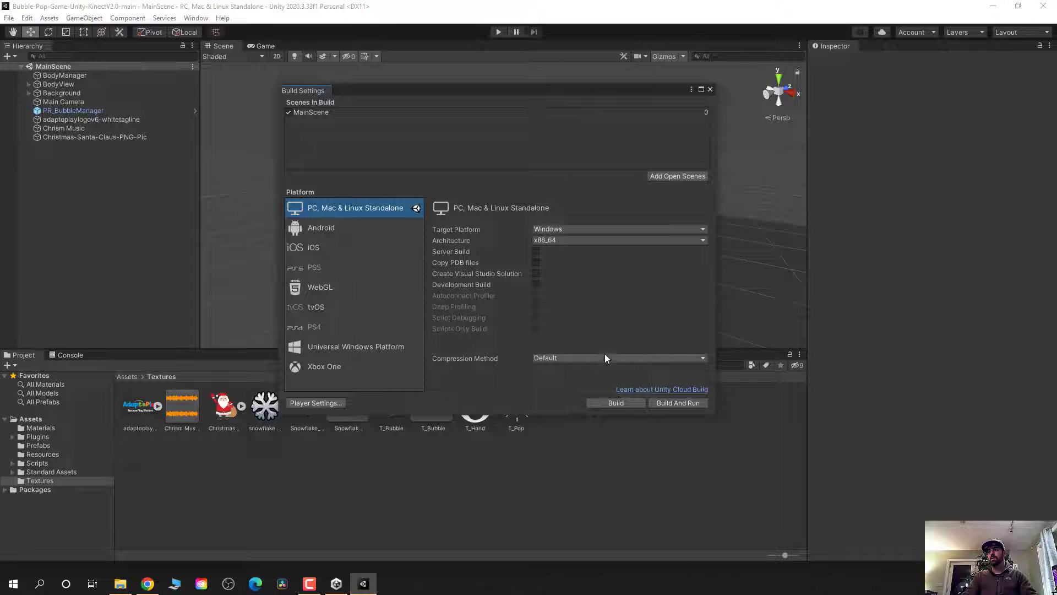
{"action": "left_click", "coordinate": [311, 402]}
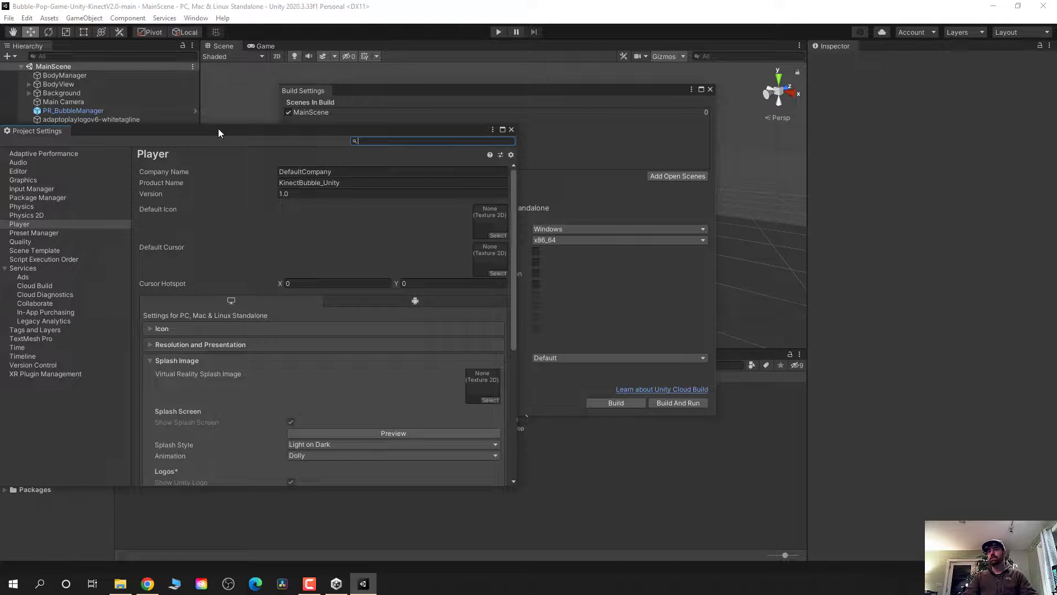
Enter Product Name 'Adaptoplay Christmas Kinect Game' and Company Name 'Adaptoplay' in Player settings
{"action": "left_click_drag", "start_coordinate": [218, 128], "coordinate": [343, 92]}
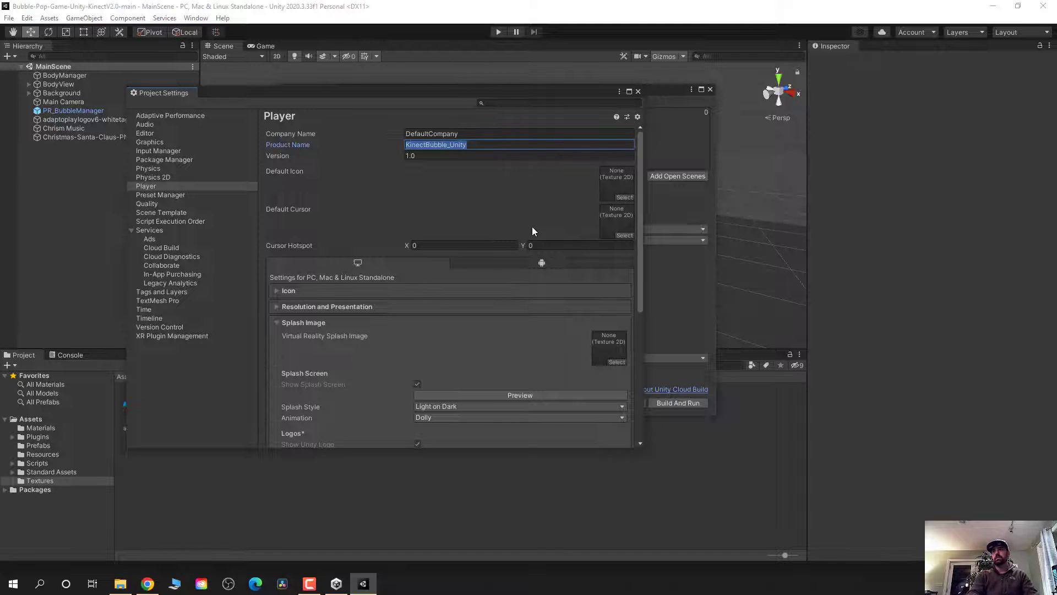
{"action": "type", "text": "Adaptoplay Christmas "}
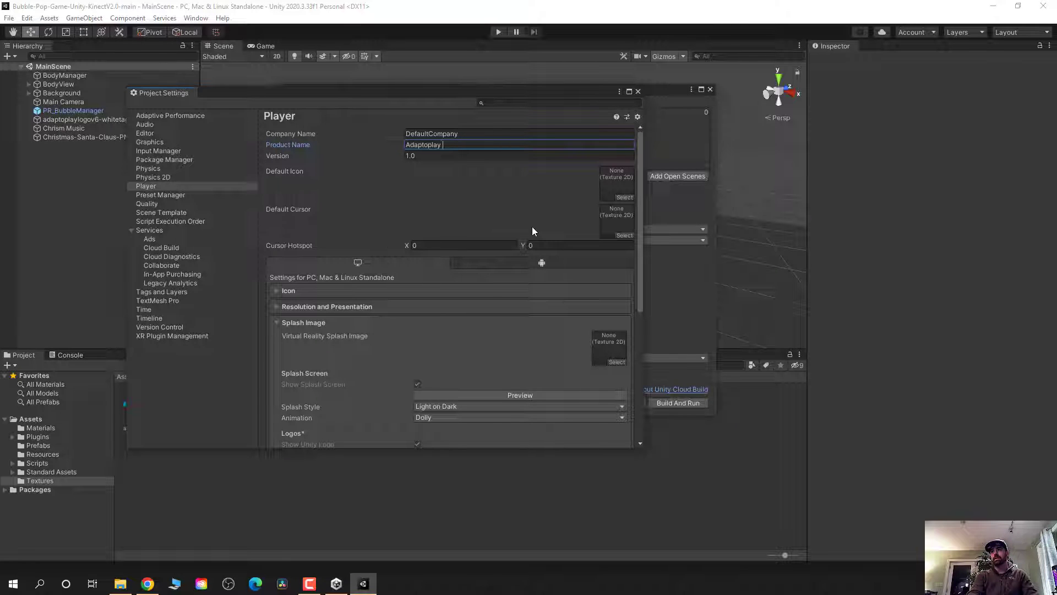
{"action": "type", "text": "Kinect Game"}
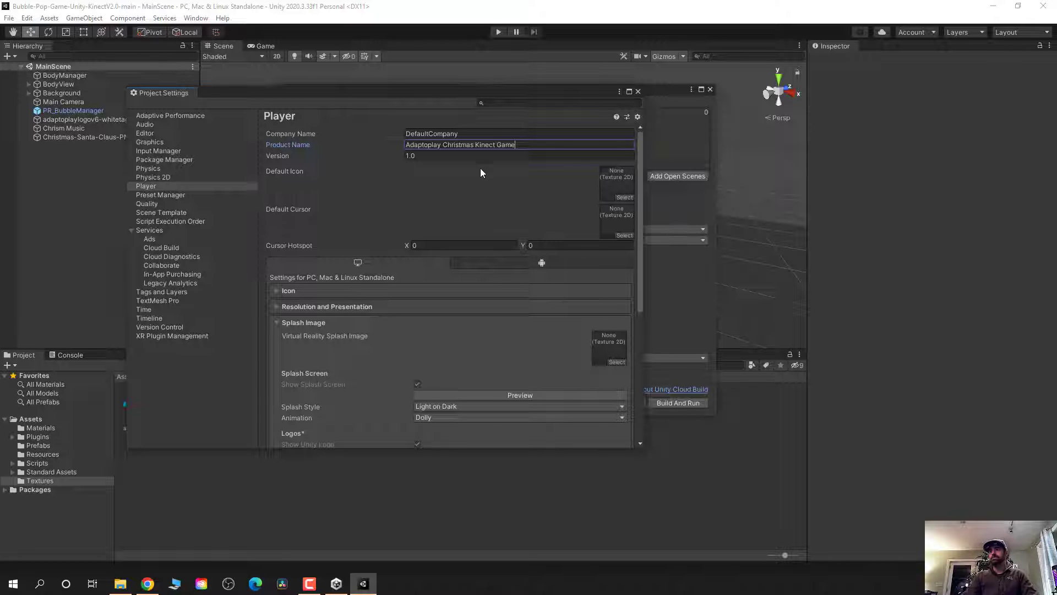
{"action": "type", "text": "Ada"}
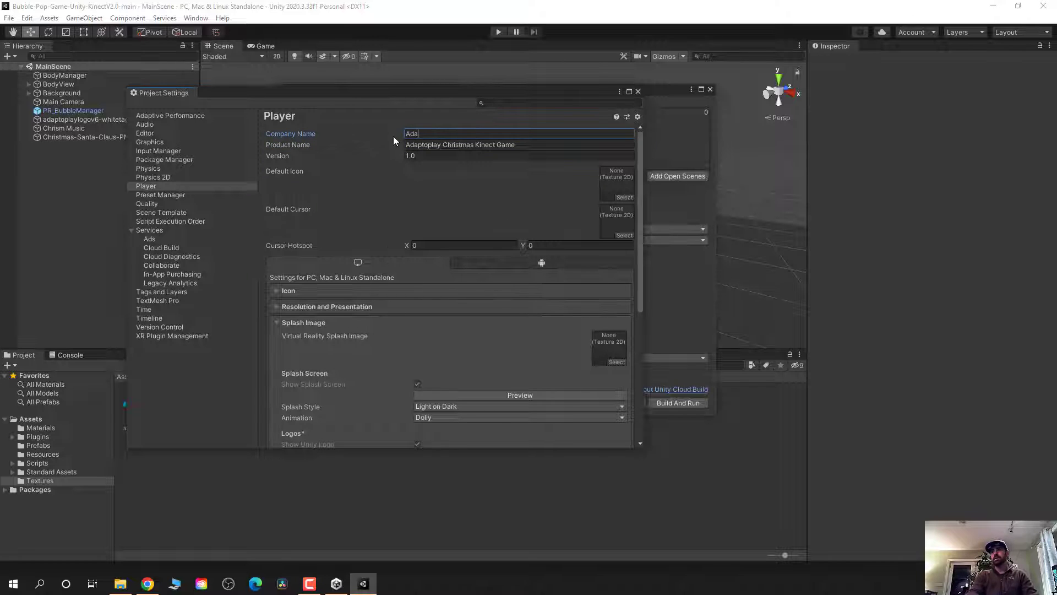
{"action": "type", "text": "ptoplay"}
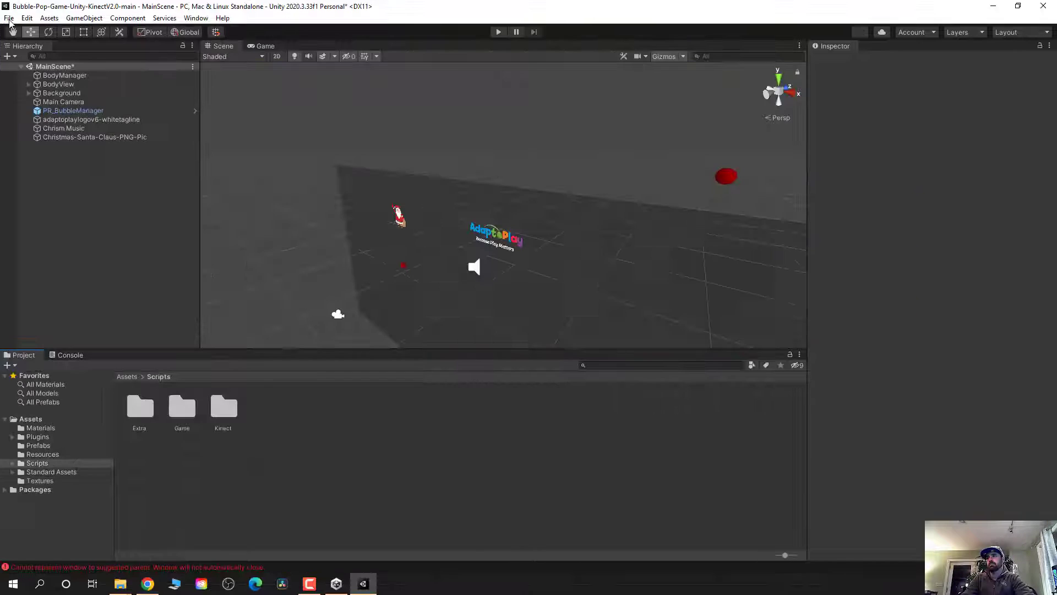
Build the Windows game into the Christmas Game folder from Build Settings
{"action": "left_click", "coordinate": [8, 17]}
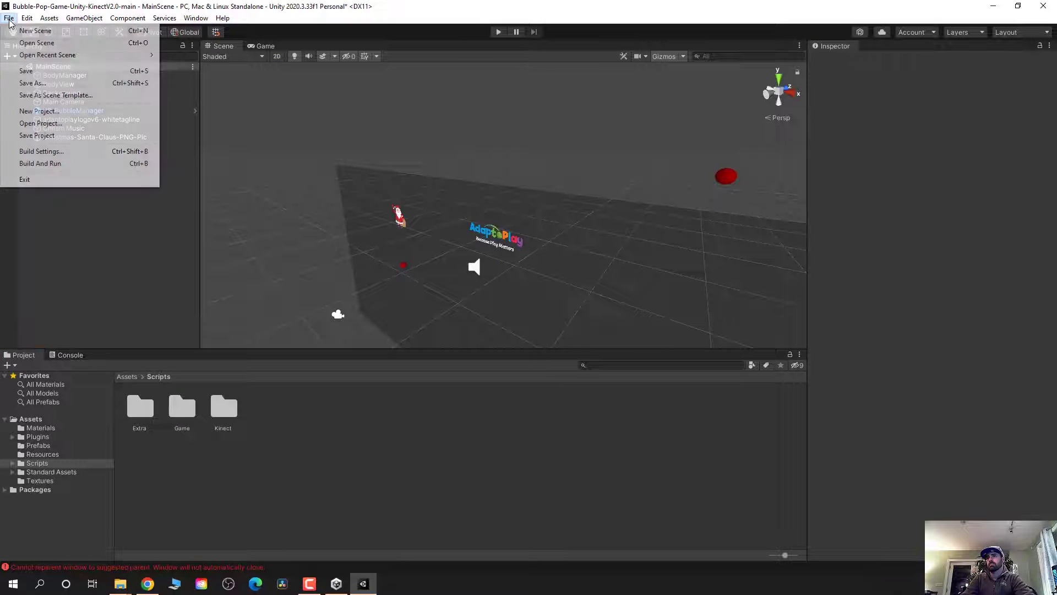
{"action": "left_click", "coordinate": [41, 151]}
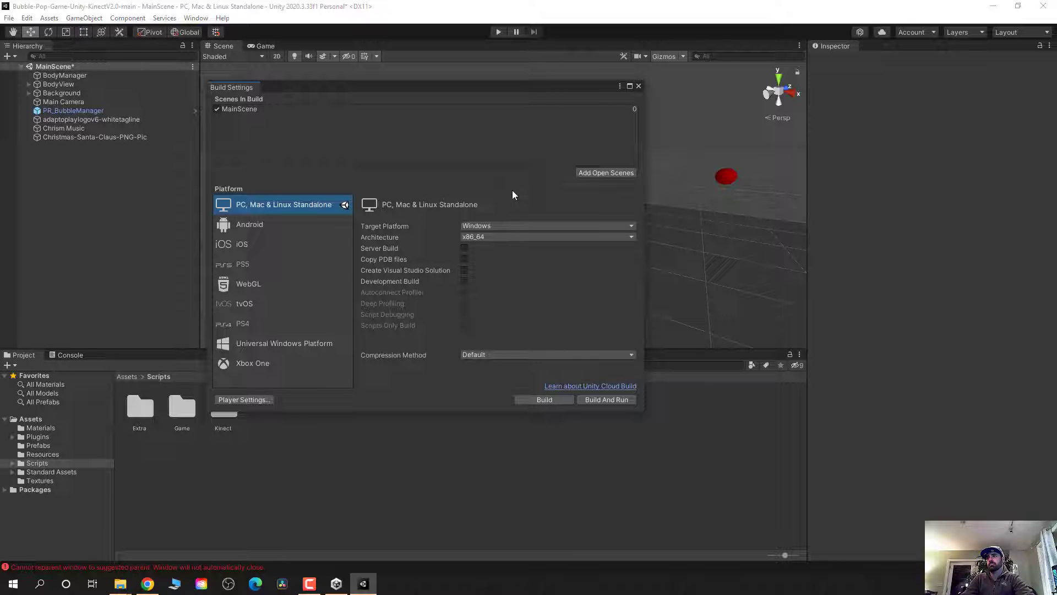
{"action": "left_click", "coordinate": [543, 399]}
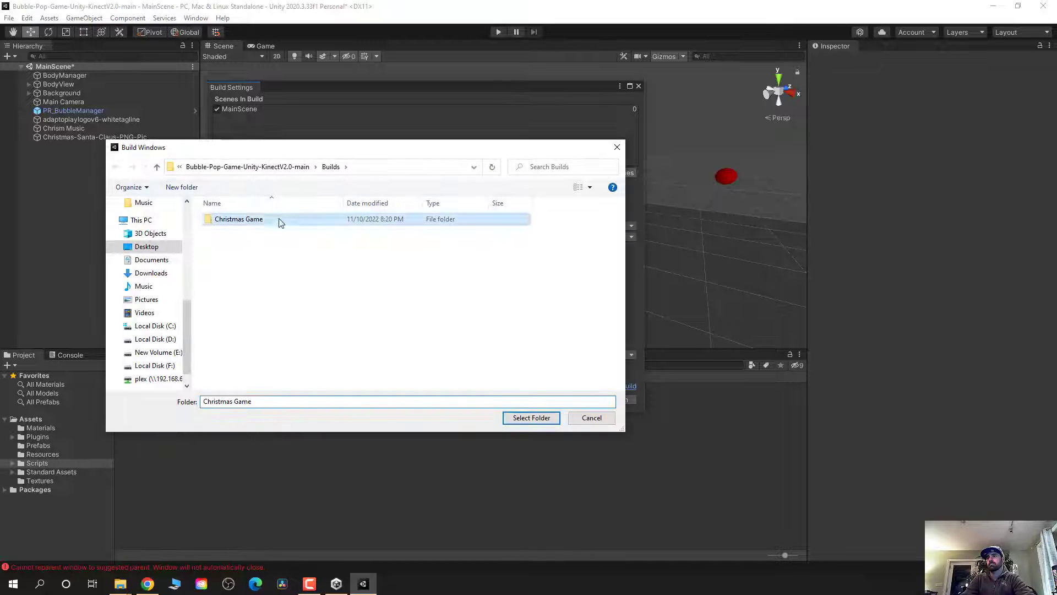
{"action": "double_click", "coordinate": [283, 220]}
{"action": "left_click", "coordinate": [531, 417]}
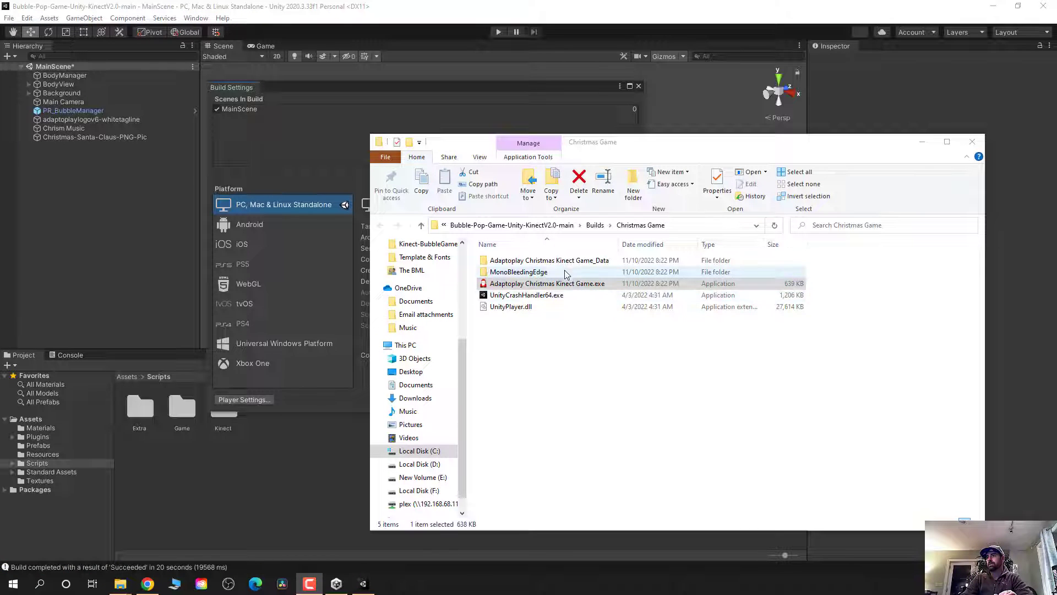
Close Build Settings and bring the Christmas Game build folder forward in File Explorer
{"action": "left_click", "coordinate": [638, 86]}
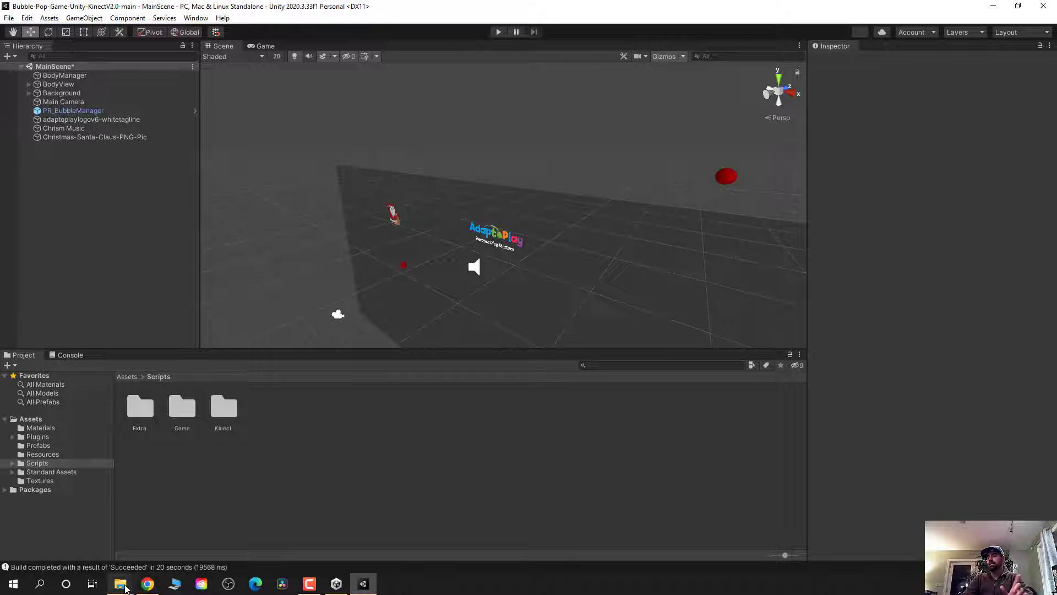
{"action": "mouse_move", "coordinate": [138, 575]}
{"action": "left_click", "coordinate": [182, 542]}
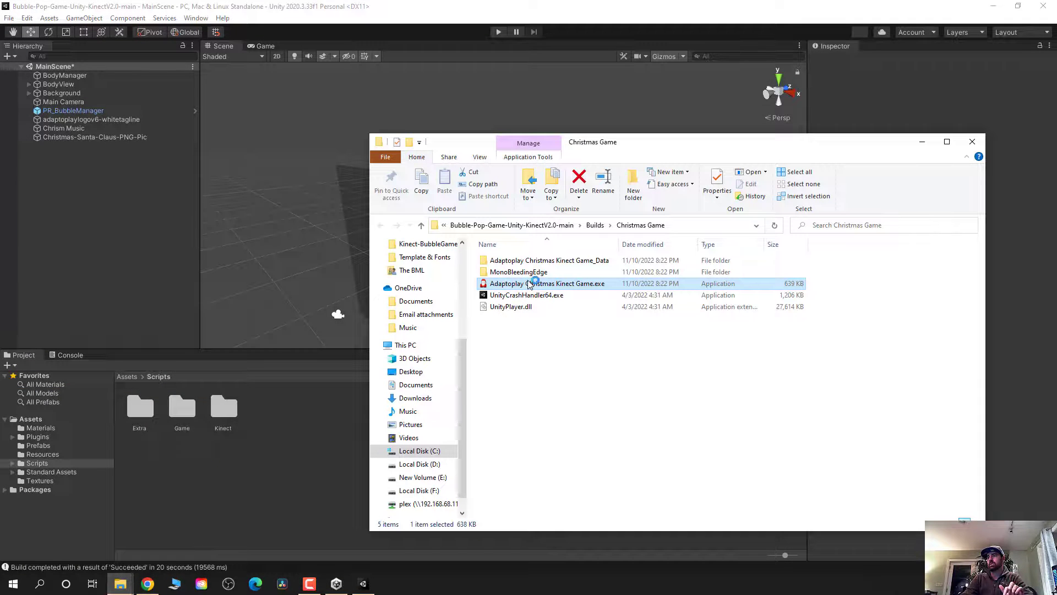